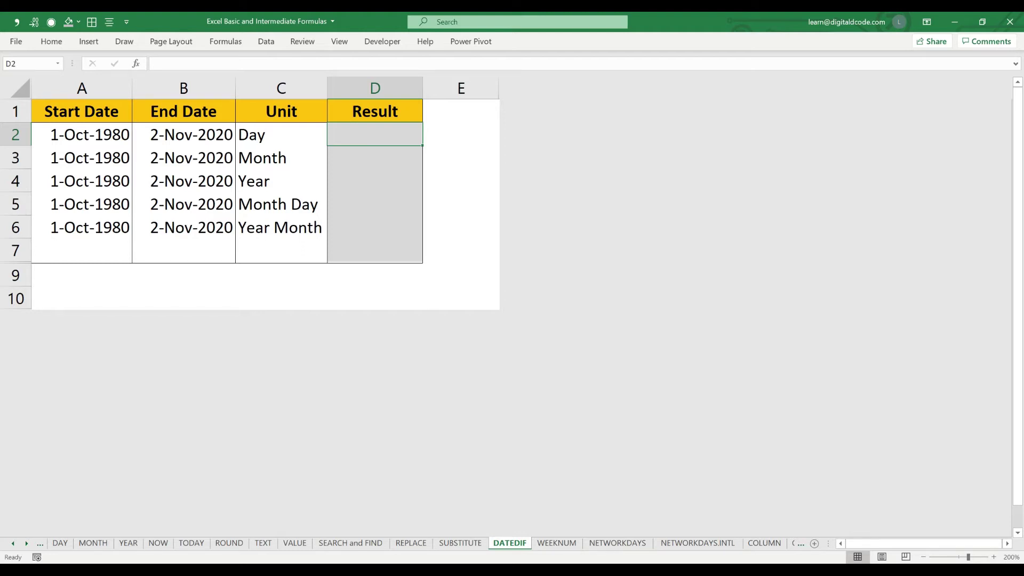
Review the start date, end date and the different units in the date table.
{"action": "left_click", "coordinate": [82, 134]}
{"action": "left_click", "coordinate": [183, 134]}
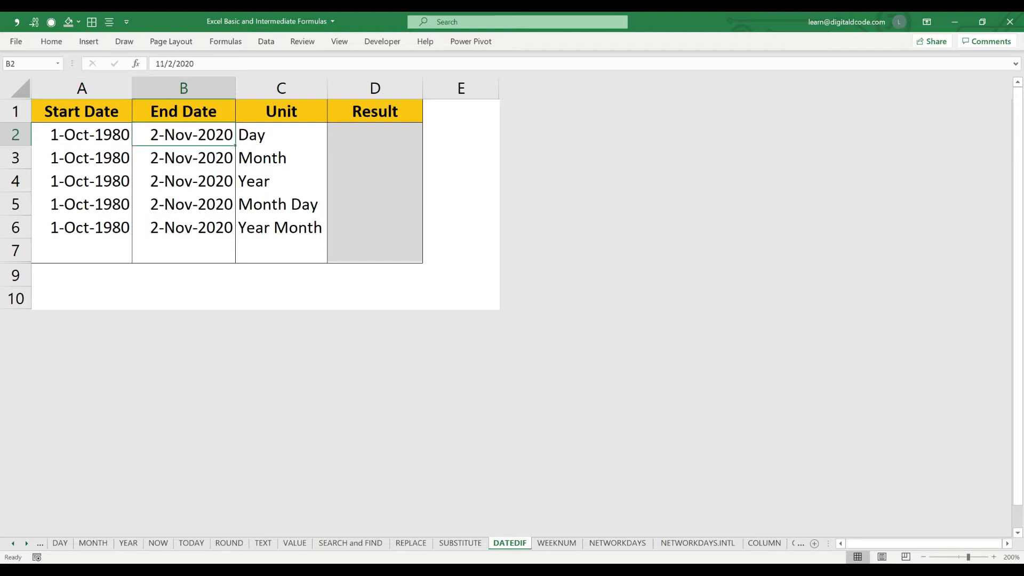
{"action": "left_click", "coordinate": [281, 180]}
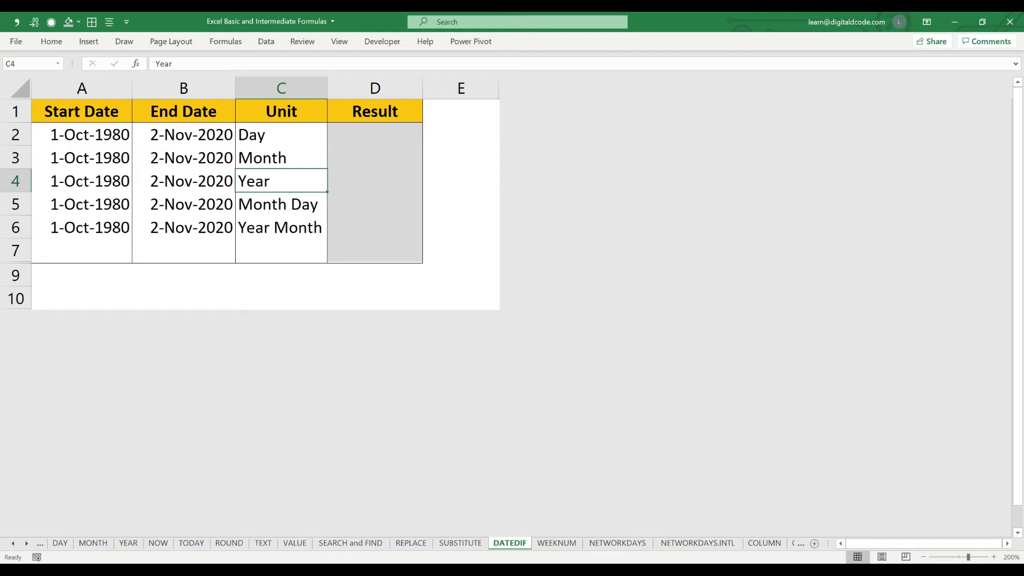
{"action": "left_click", "coordinate": [281, 205]}
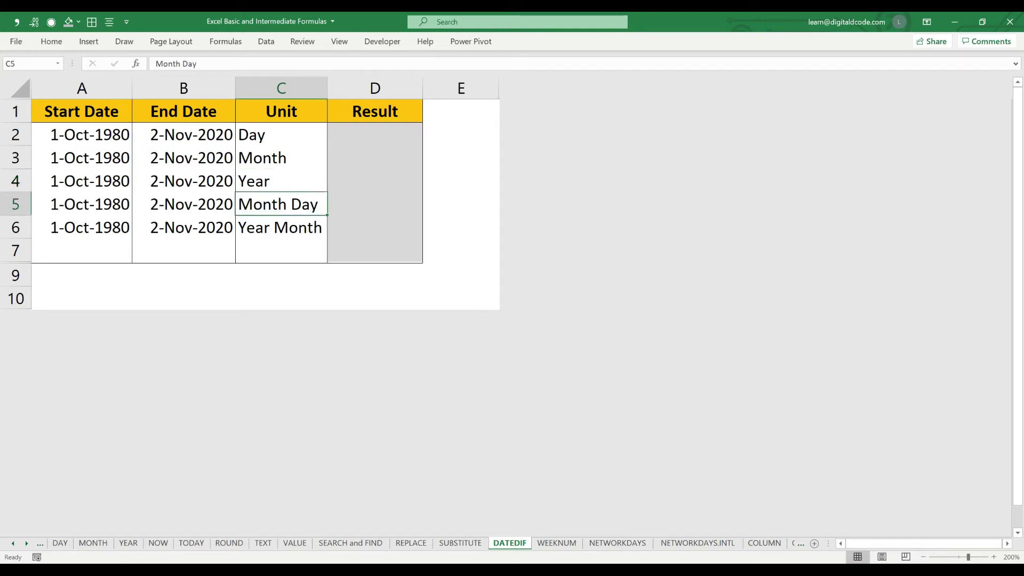
{"action": "left_click", "coordinate": [281, 228]}
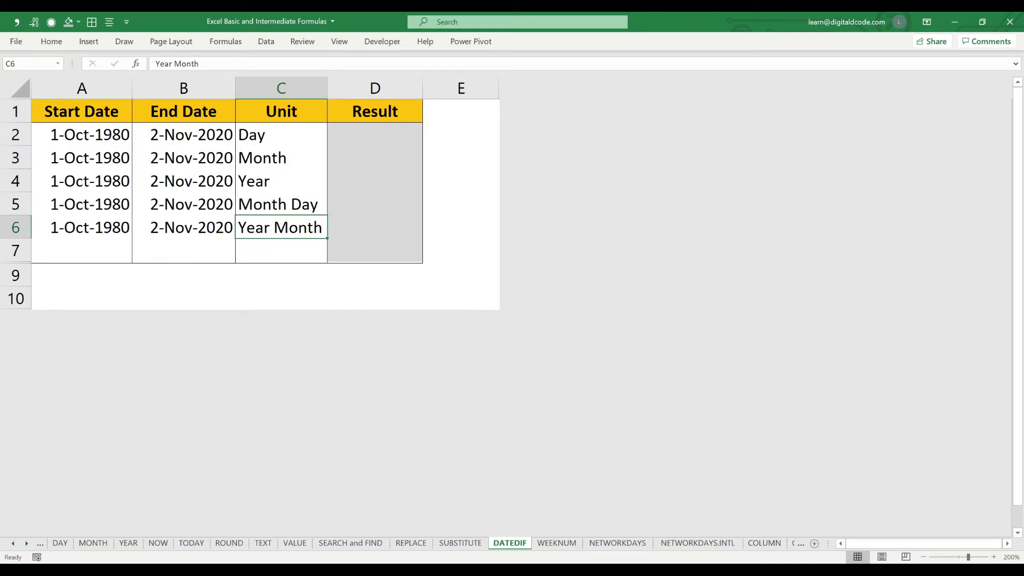
Enter =DATEDIF(A2,B2,"d") in D2 to calculate the days between the start and end dates.
{"action": "left_click", "coordinate": [375, 134]}
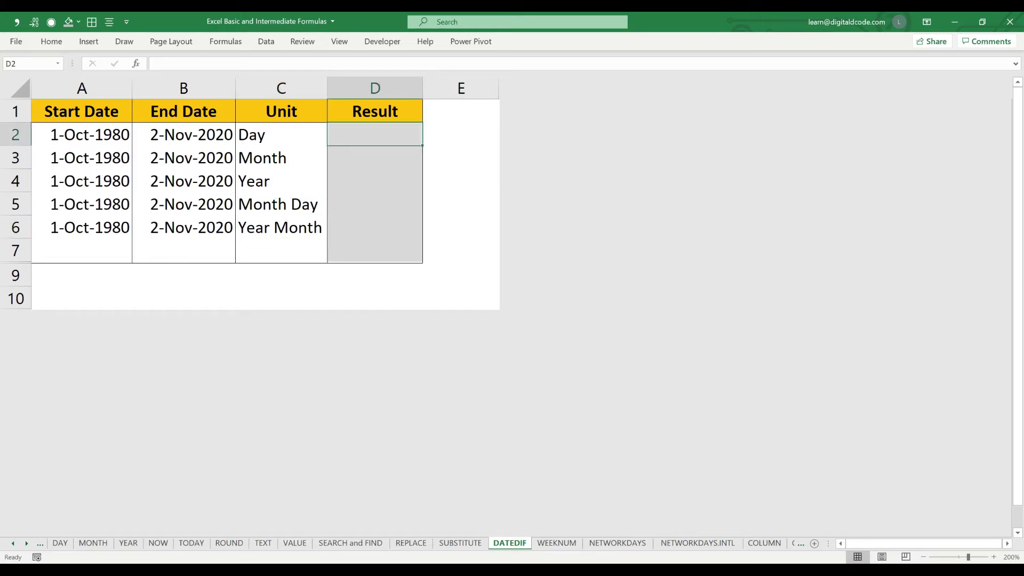
{"action": "type", "text": "=d"}
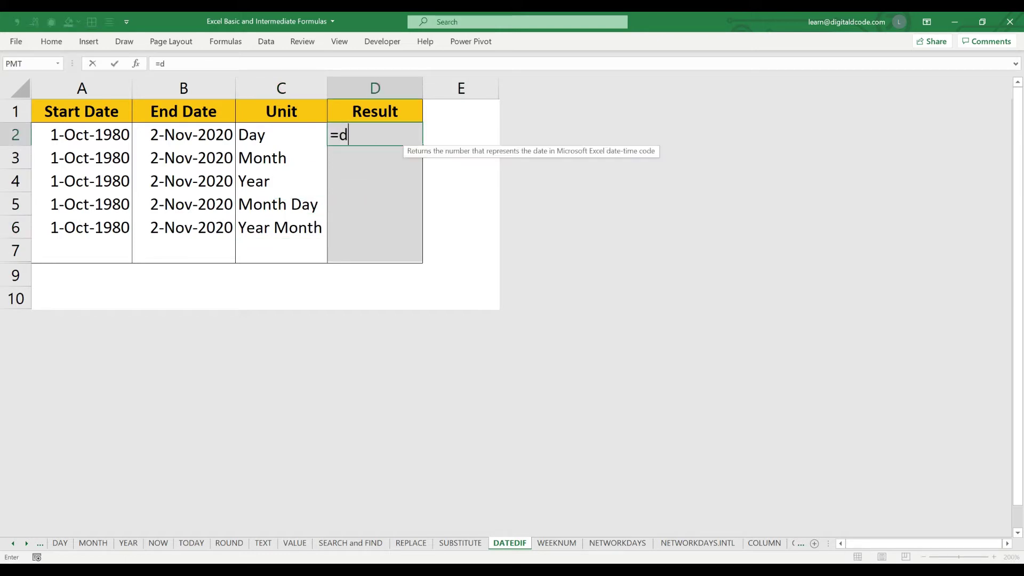
{"action": "key", "text": "BackSpace"}
{"action": "type", "text": "DATE"}
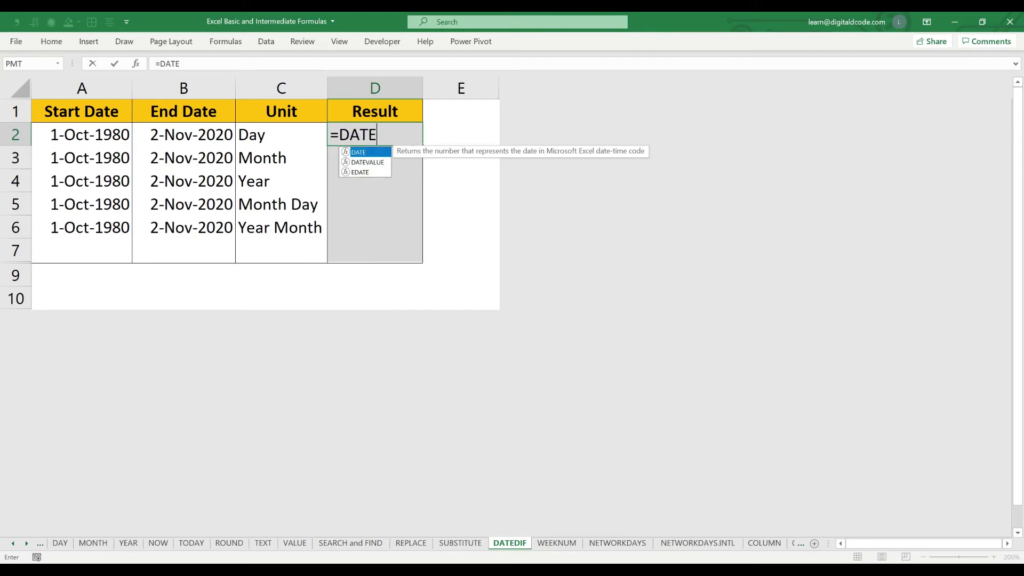
{"action": "type", "text": "DIF"}
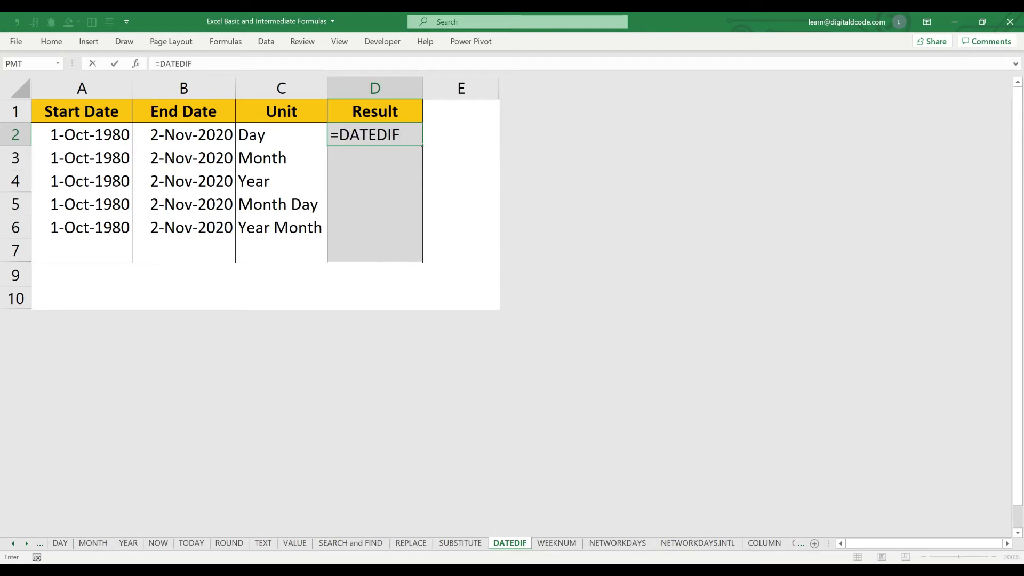
{"action": "key", "text": "BackSpace"}
{"action": "key", "text": "BackSpace"}
{"action": "key", "text": "BackSpace"}
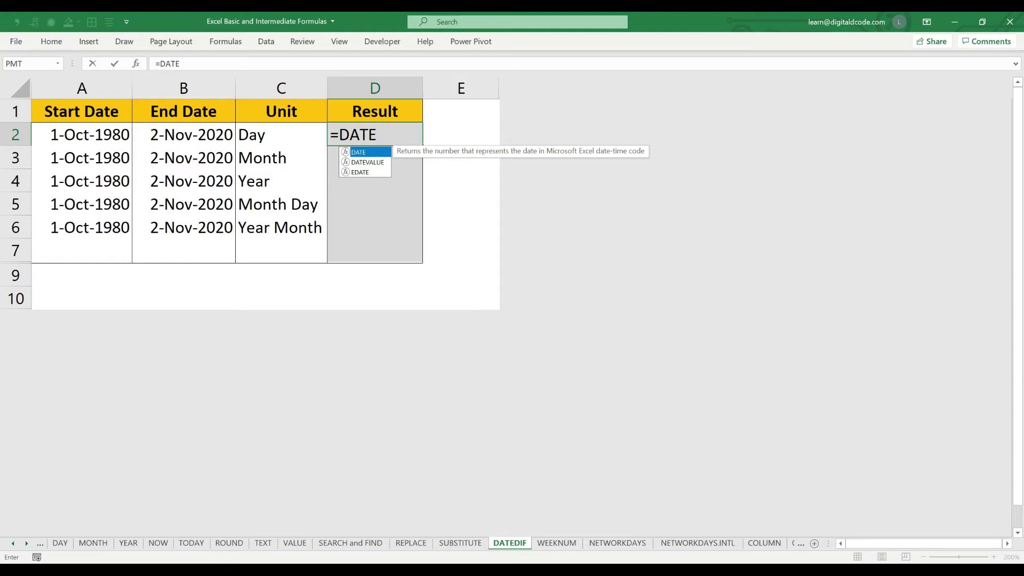
{"action": "type", "text": "D"}
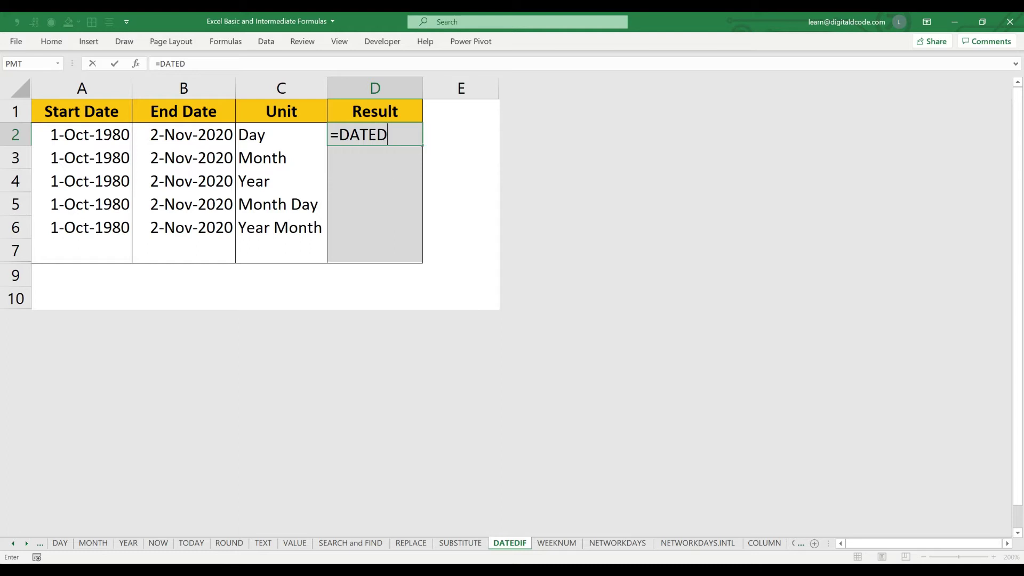
{"action": "type", "text": "IF("}
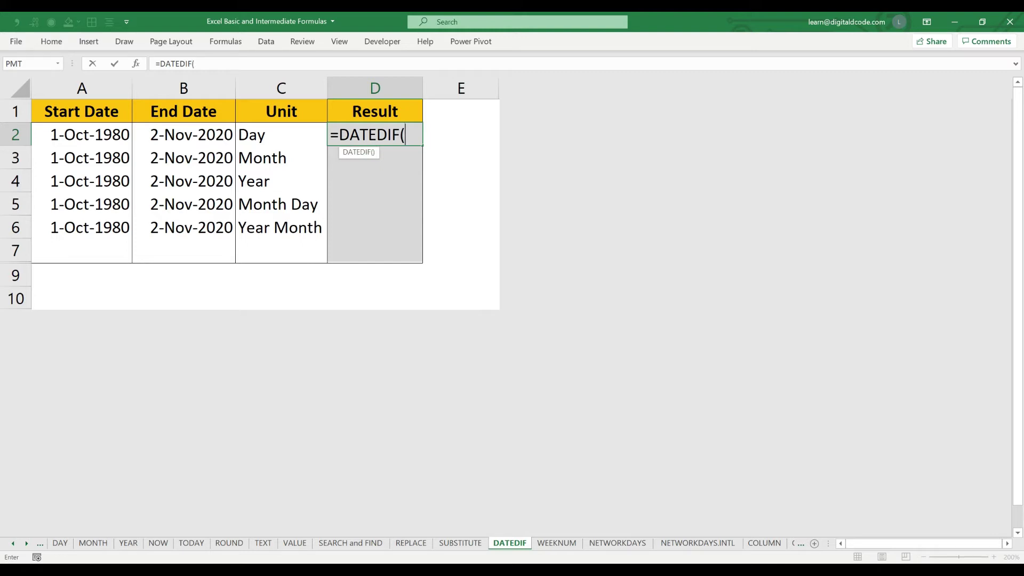
{"action": "left_click", "coordinate": [81, 135]}
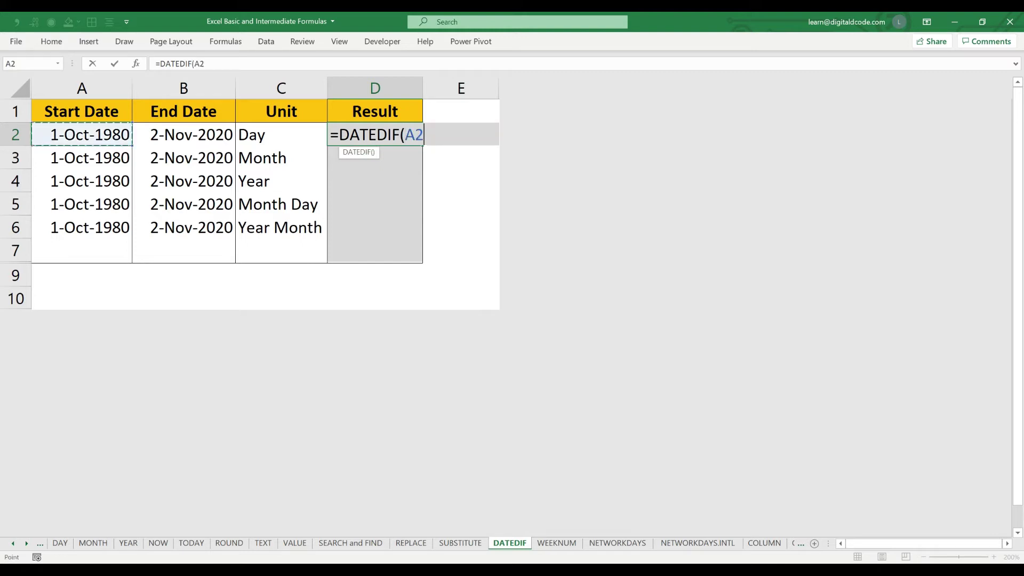
{"action": "type", "text": ","}
{"action": "left_click", "coordinate": [183, 134]}
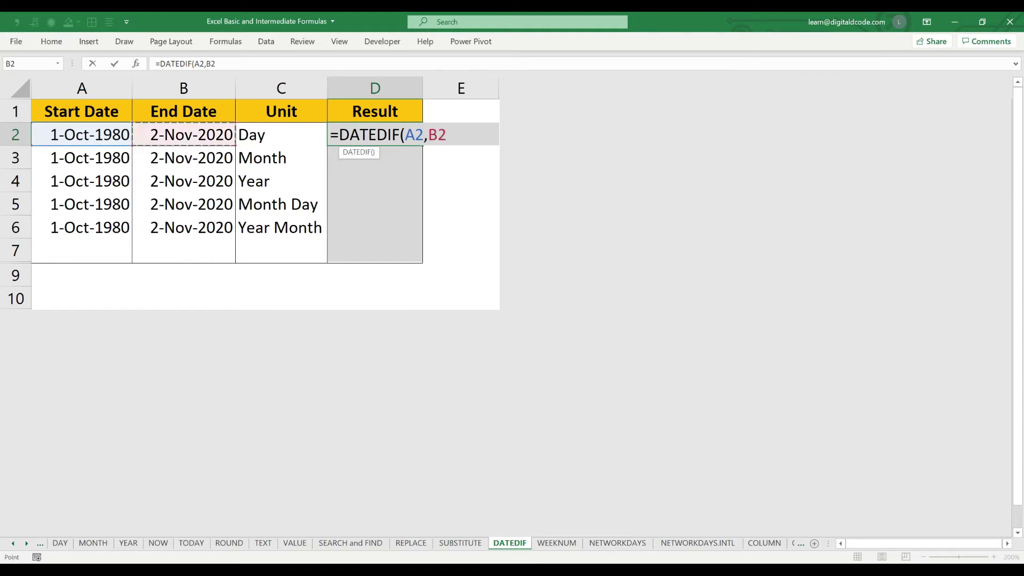
{"action": "type", "text": ","}
{"action": "type", "text": "\"d\")"}
{"action": "key", "text": "Return"}
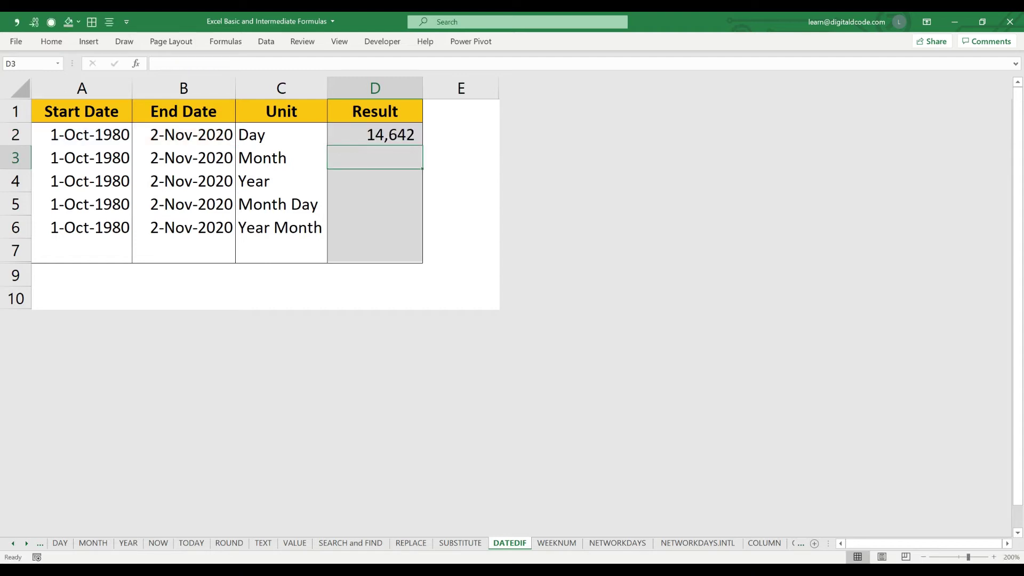
Copy the DATEDIF formula from D2 into D3 for the Month row.
{"action": "key", "text": "Up"}
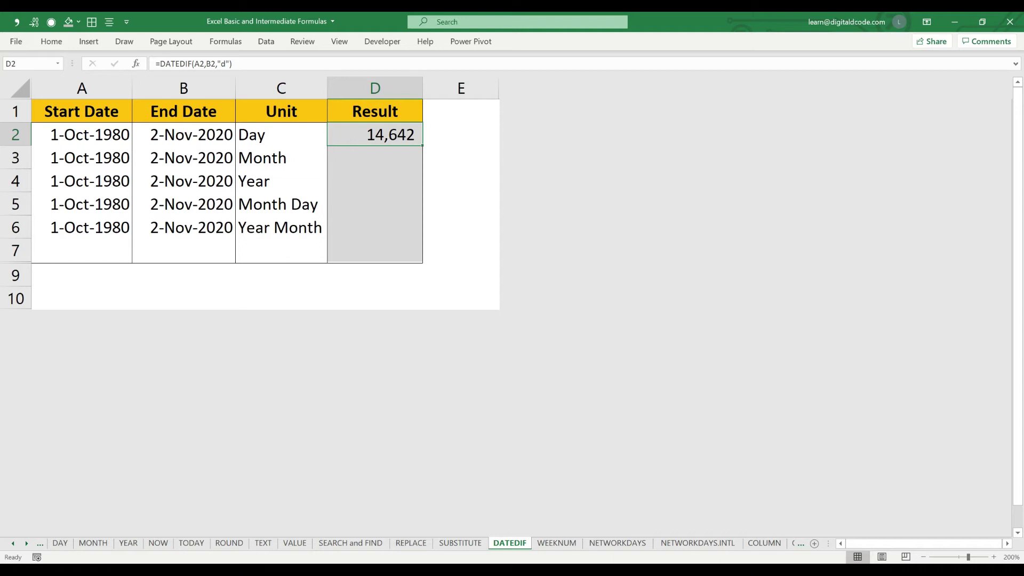
{"action": "key", "text": "ctrl+Left"}
{"action": "key", "text": "Right"}
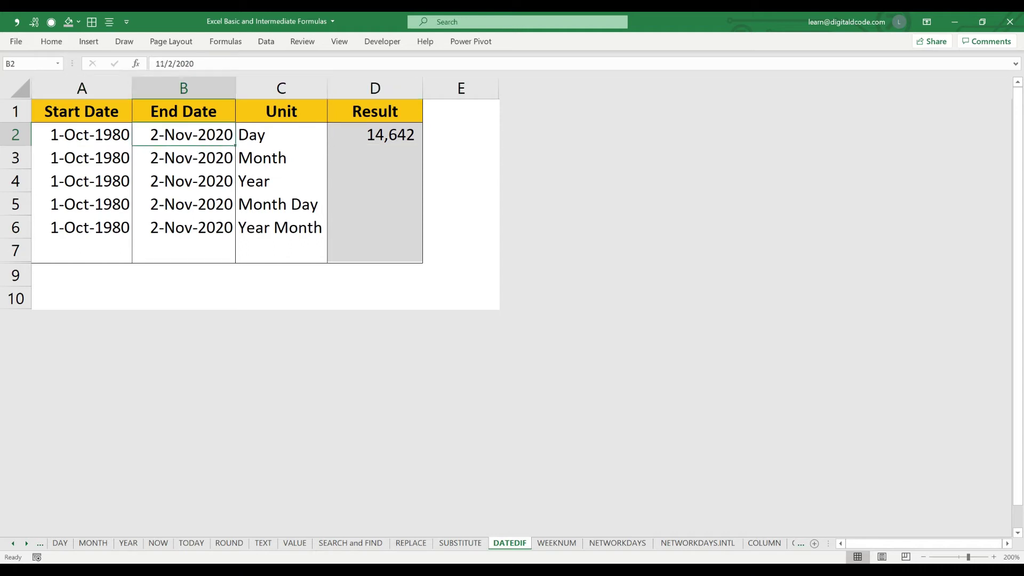
{"action": "left_click", "coordinate": [375, 158]}
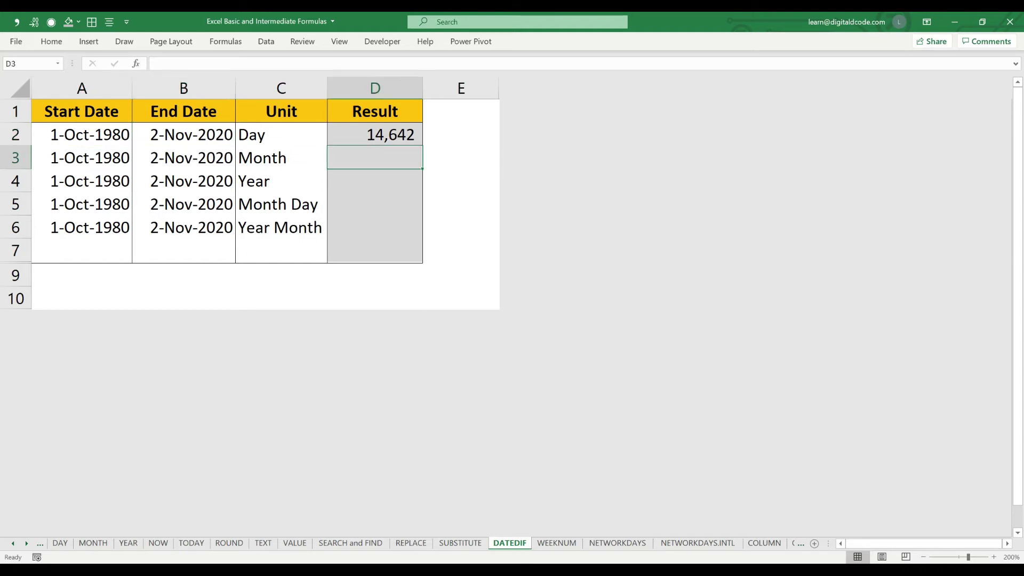
{"action": "key", "text": "Up"}
{"action": "key", "text": "ctrl+c"}
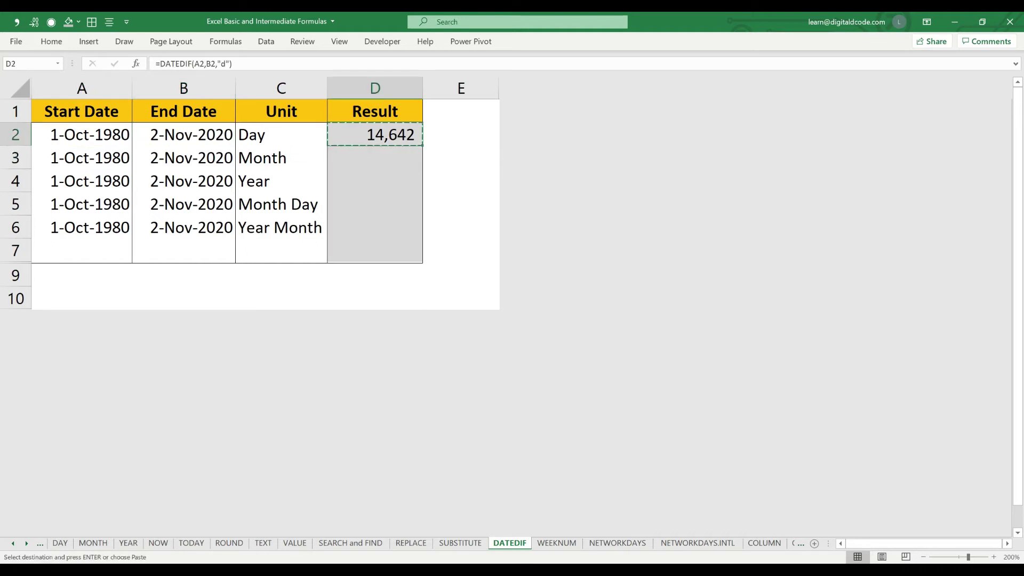
{"action": "key", "text": "Down"}
{"action": "key", "text": "Return"}
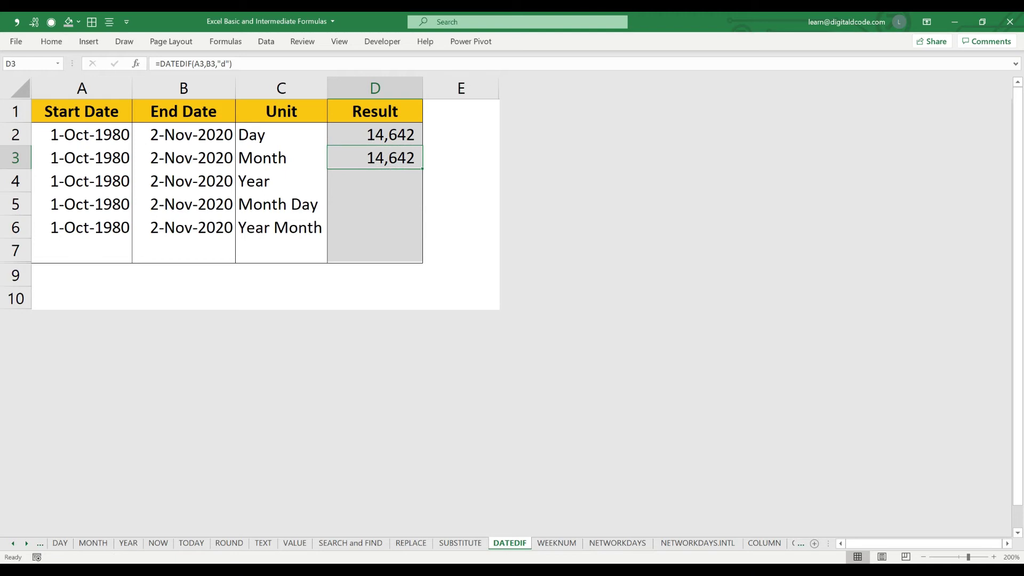
Change the unit argument of the DATEDIF formula in D3 to "m".
{"action": "double_click", "coordinate": [392, 158]}
{"action": "left_click", "coordinate": [467, 158]}
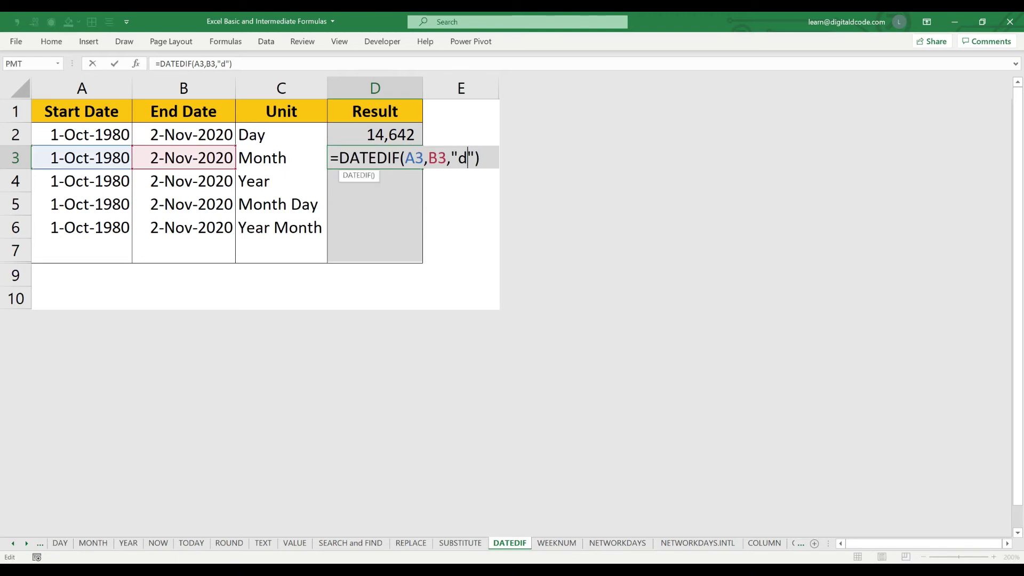
{"action": "key", "text": "BackSpace"}
{"action": "type", "text": "m"}
{"action": "key", "text": "Return"}
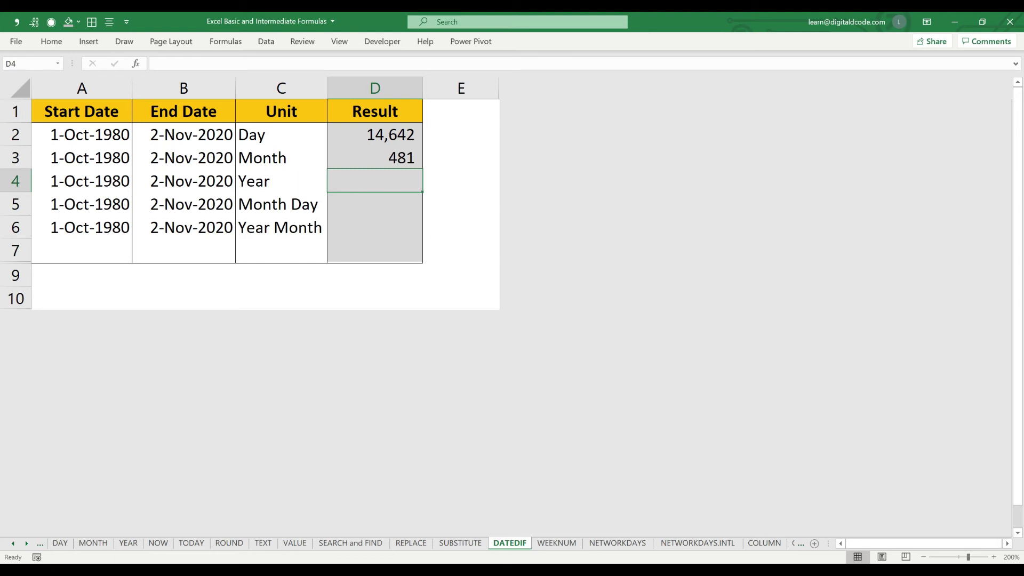
{"action": "key", "text": "Up"}
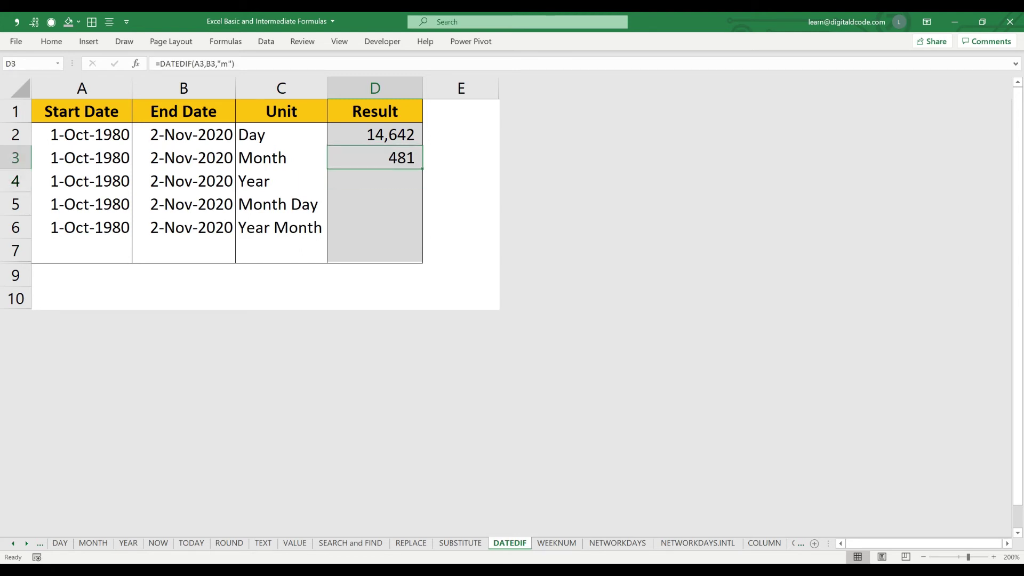
Fill the D3 formula down into D4 and change its unit argument to "y".
{"action": "key", "text": "Down"}
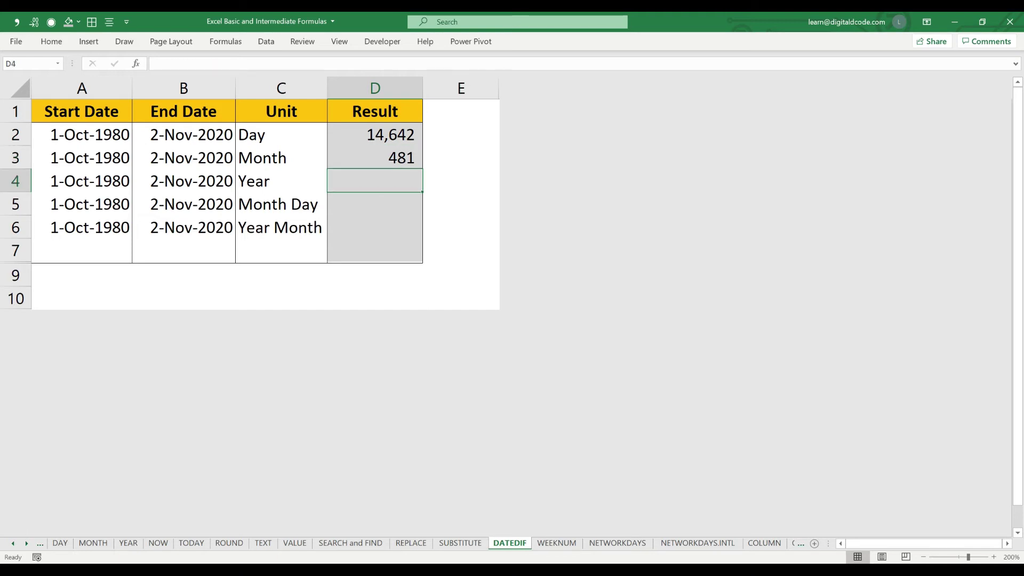
{"action": "key", "text": "ctrl+d"}
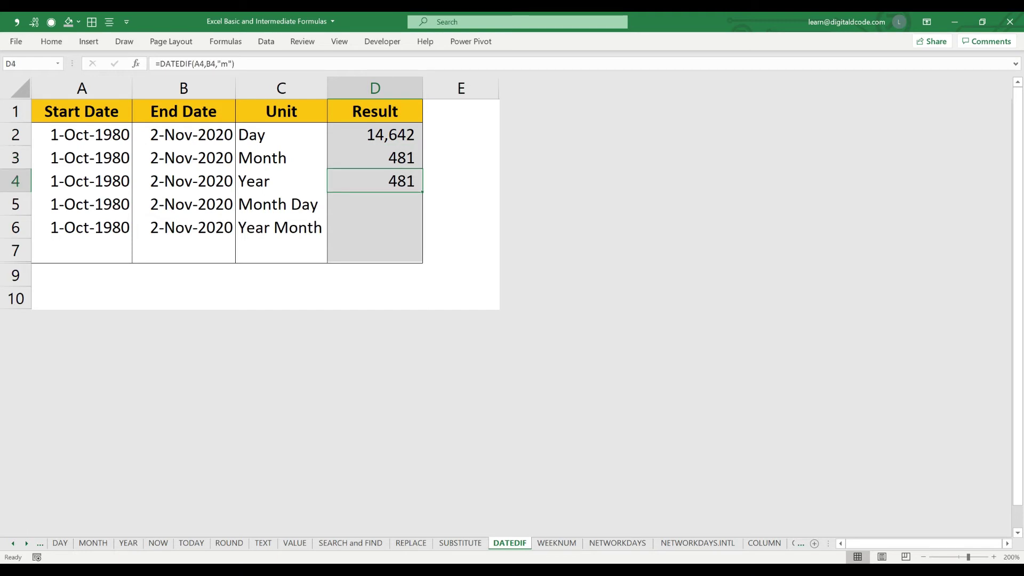
{"action": "key", "text": "F2"}
{"action": "key", "text": "Left"}
{"action": "key", "text": "Left"}
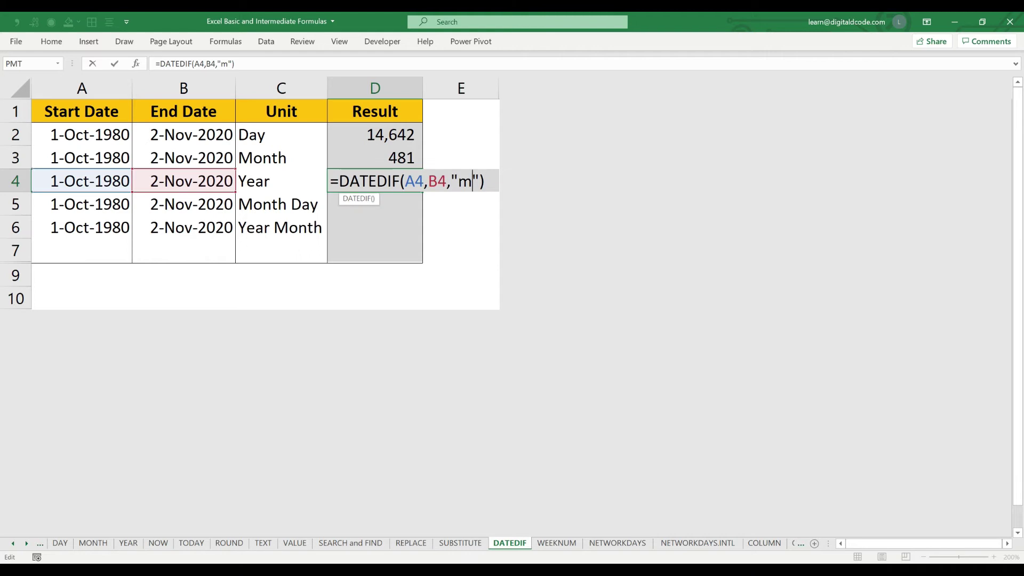
{"action": "key", "text": "BackSpace"}
{"action": "type", "text": "y"}
{"action": "key", "text": "Return"}
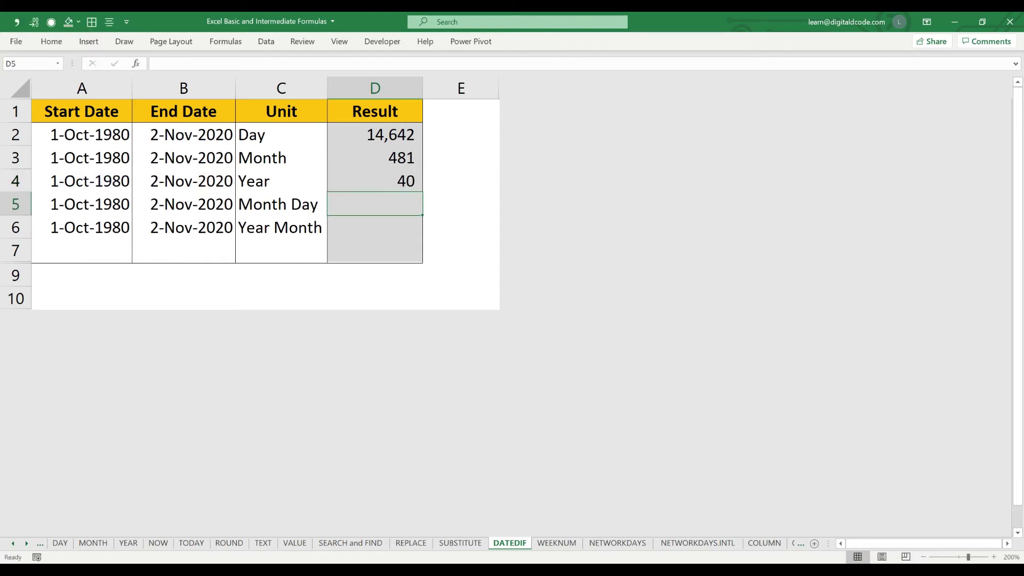
{"action": "left_click", "coordinate": [81, 181]}
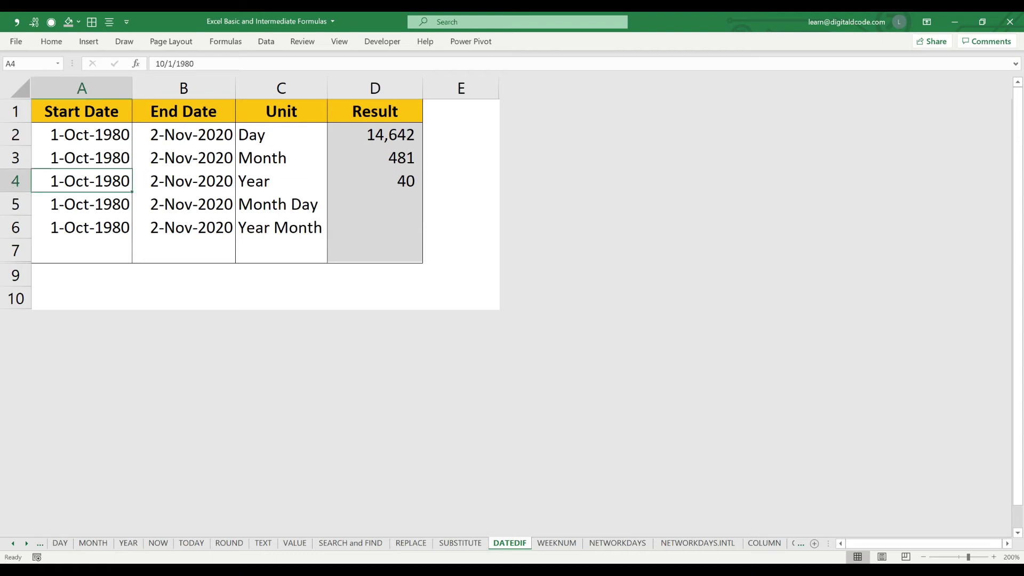
{"action": "left_click", "coordinate": [184, 181]}
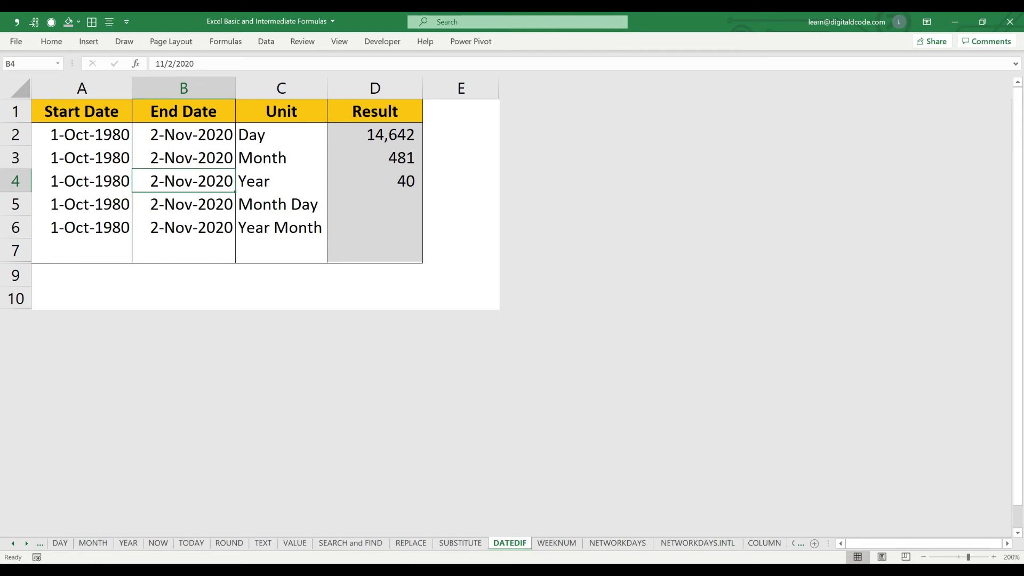
Enter =DATEDIF(A5,B5,"md") in D5 to calculate the day difference for the Month Day row.
{"action": "left_click", "coordinate": [374, 204]}
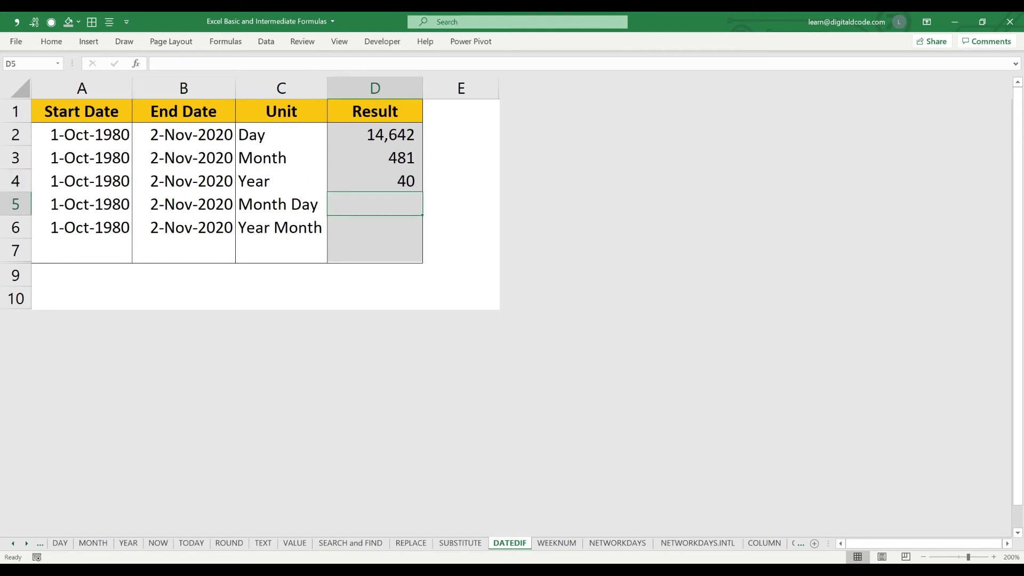
{"action": "type", "text": "="}
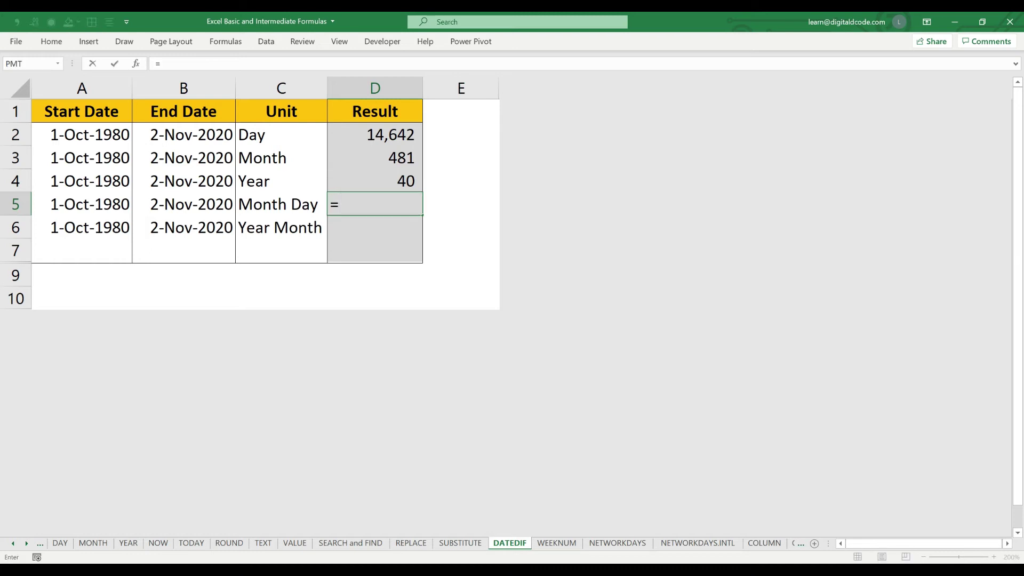
{"action": "type", "text": "dated"}
{"action": "key", "text": "BackSpace"}
{"action": "key", "text": "BackSpace"}
{"action": "key", "text": "BackSpace"}
{"action": "key", "text": "BackSpace"}
{"action": "key", "text": "BackSpace"}
{"action": "type", "text": "DAT"}
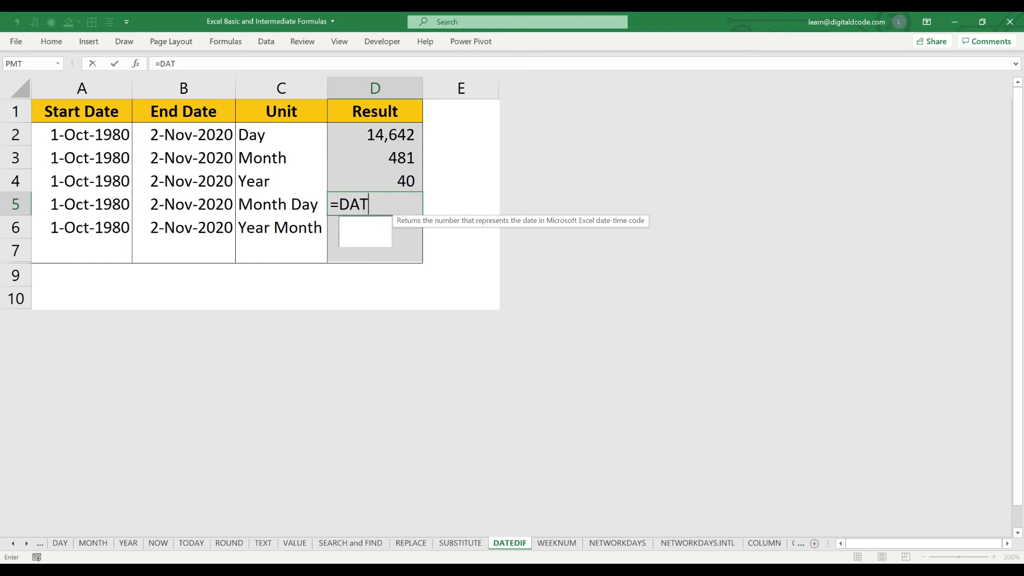
{"action": "type", "text": "EDIF("}
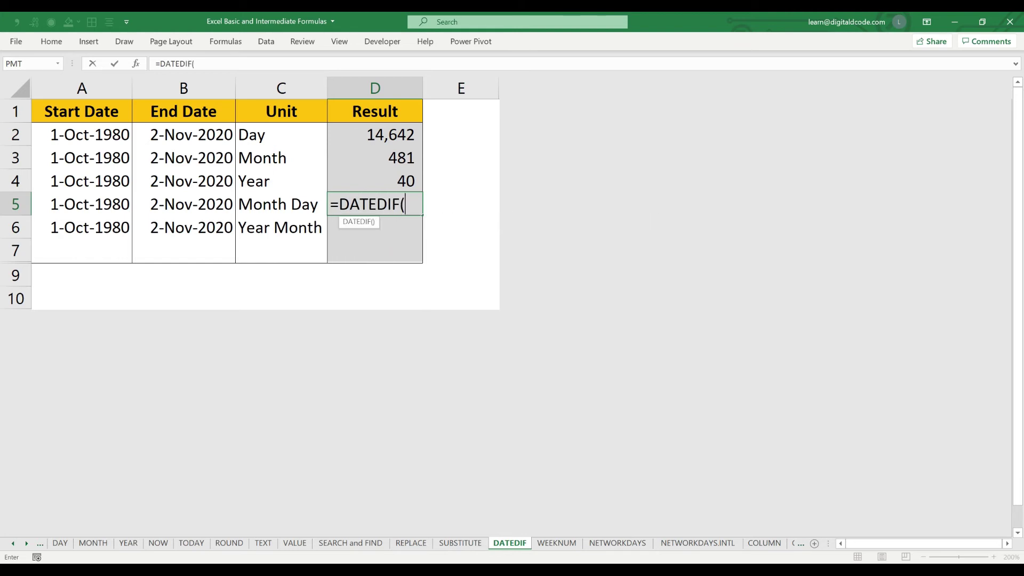
{"action": "left_click", "coordinate": [82, 204]}
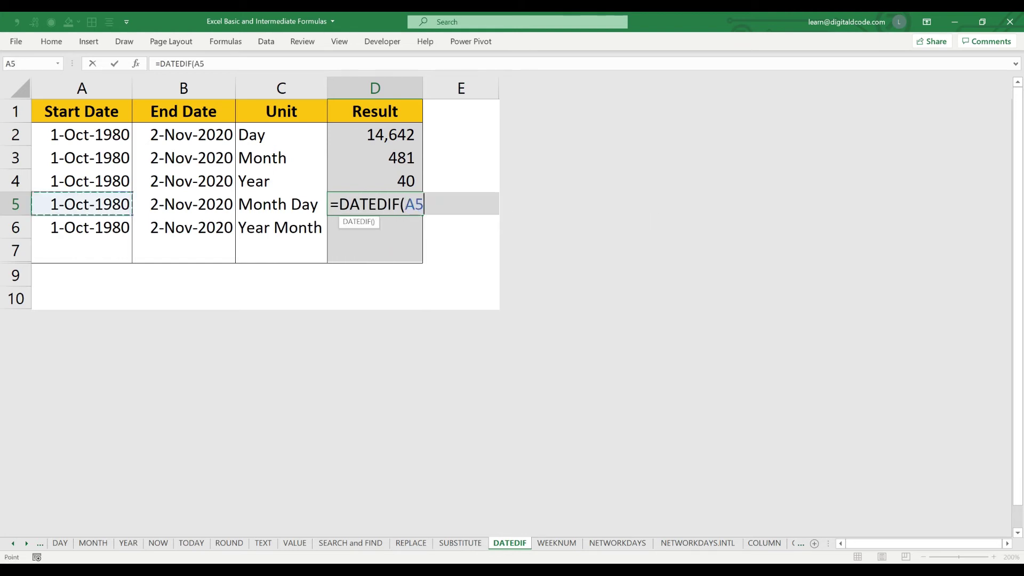
{"action": "type", "text": ","}
{"action": "left_click", "coordinate": [183, 204]}
{"action": "type", "text": ","}
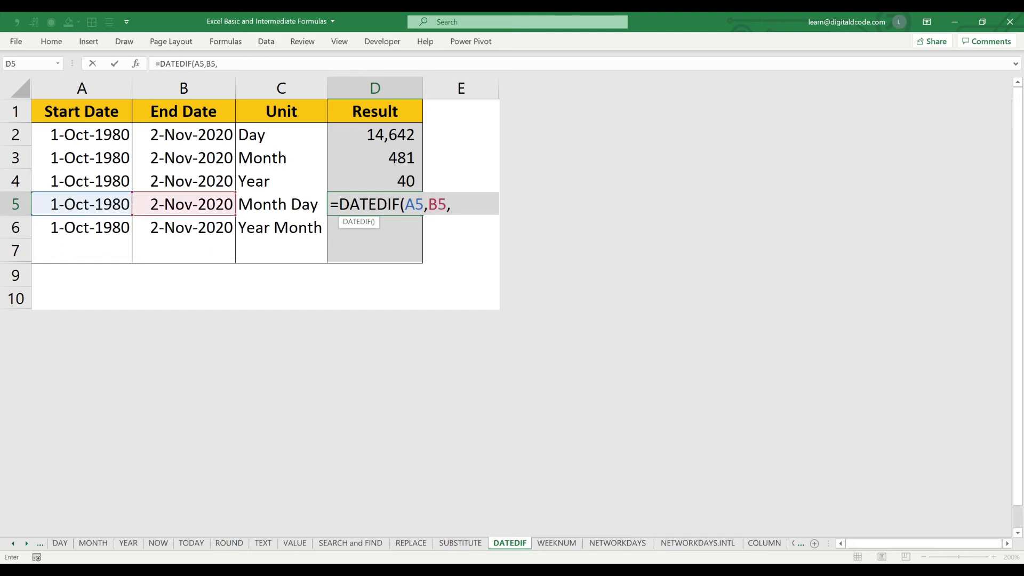
{"action": "type", "text": "\"md\")"}
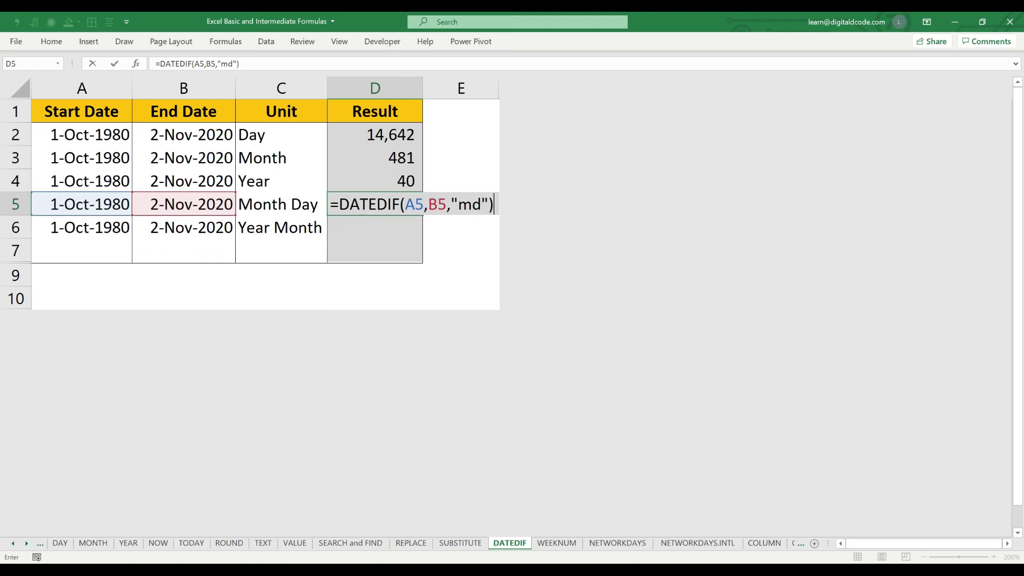
{"action": "key", "text": "Return"}
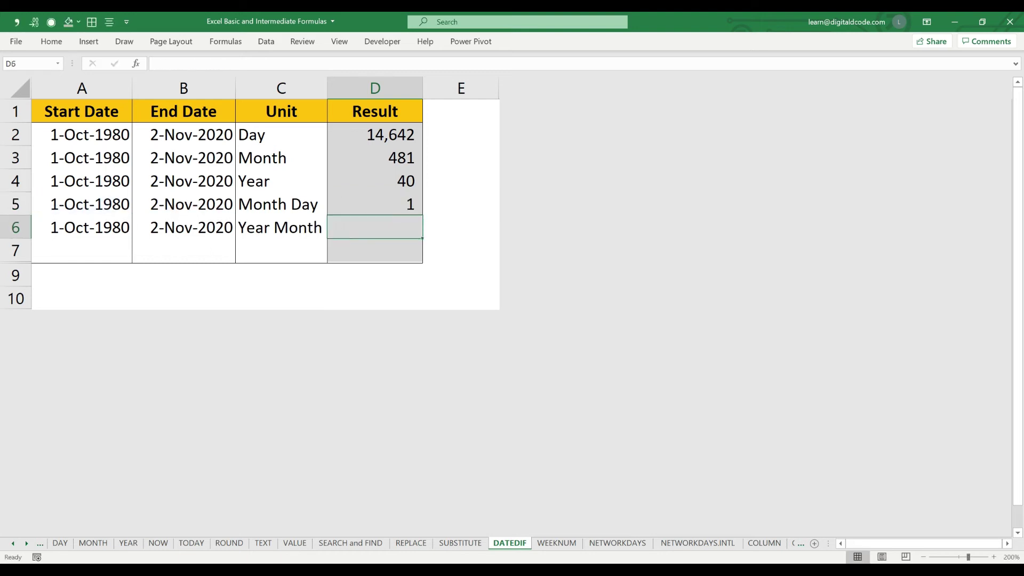
Compare the start and end dates in row 5 with the Month Day result in D5.
{"action": "key", "text": "Up"}
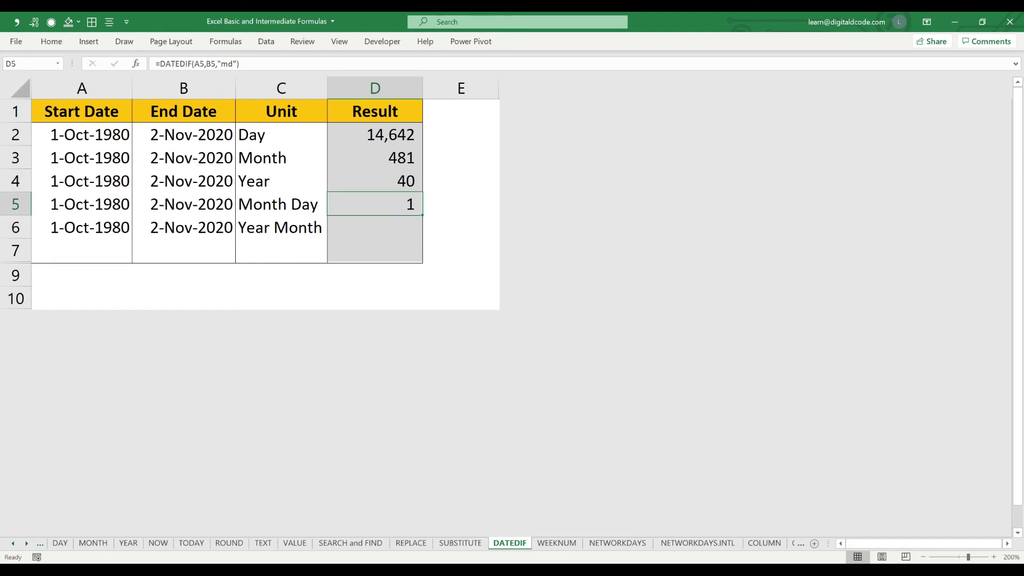
{"action": "key", "text": "Left"}
{"action": "key", "text": "Left"}
{"action": "key", "text": "Left"}
{"action": "key", "text": "Right"}
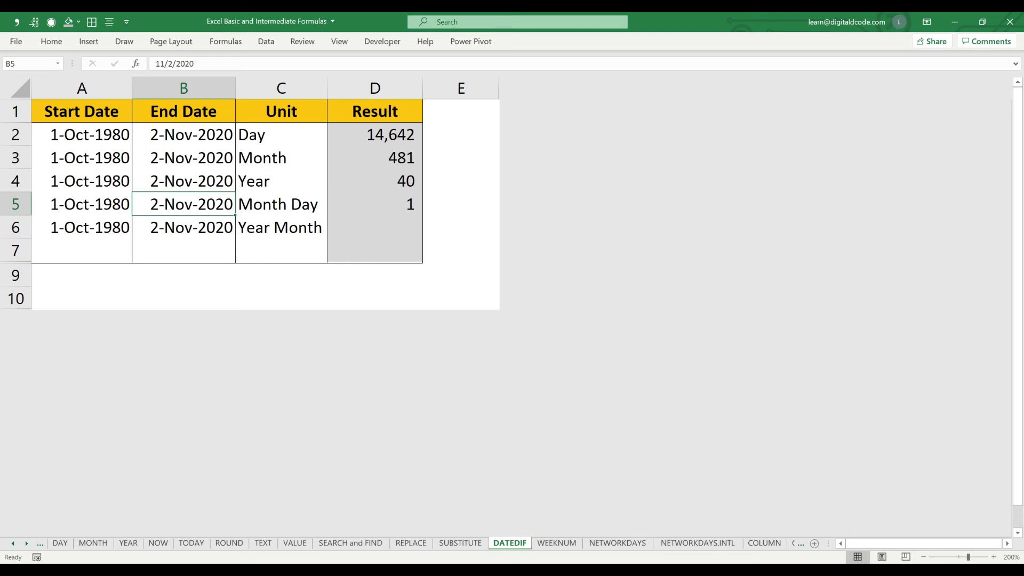
{"action": "key", "text": "Right"}
{"action": "key", "text": "Right"}
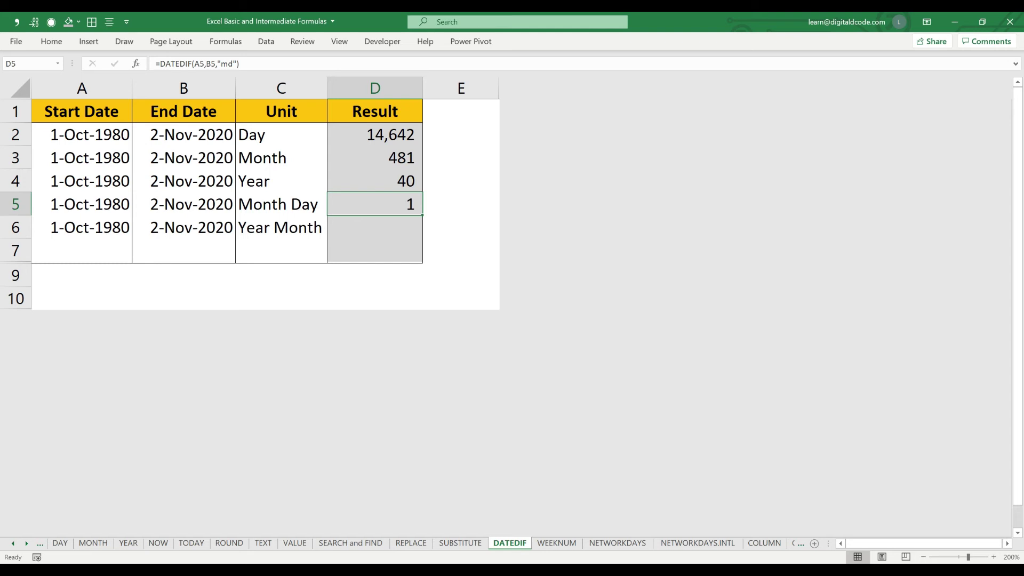
Copy the DATEDIF formula from D5 into D6 and change its unit argument to "m".
{"action": "key", "text": "ctrl+c"}
{"action": "key", "text": "Down"}
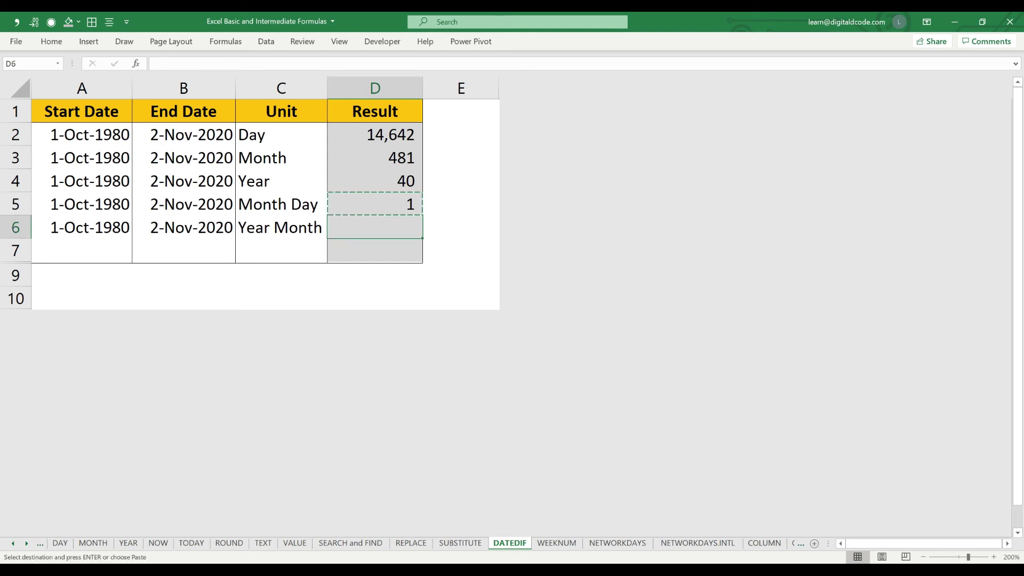
{"action": "key", "text": "Return"}
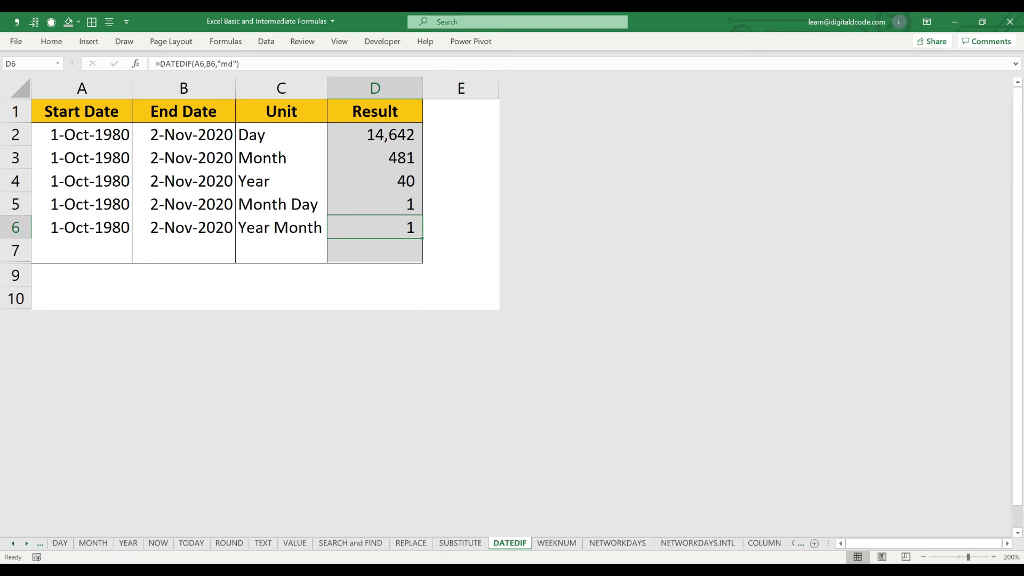
{"action": "key", "text": "F2"}
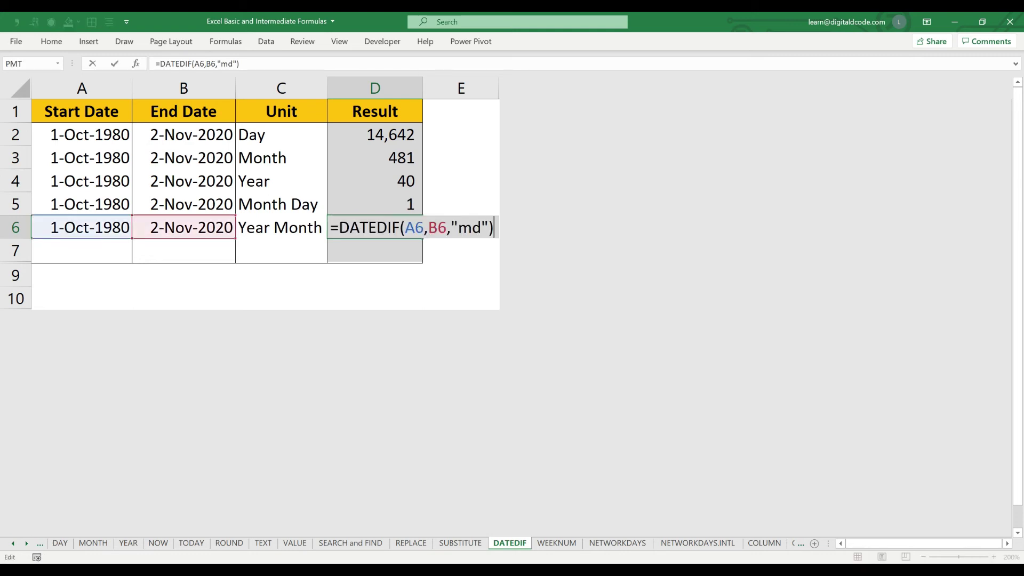
{"action": "left_click", "coordinate": [228, 64]}
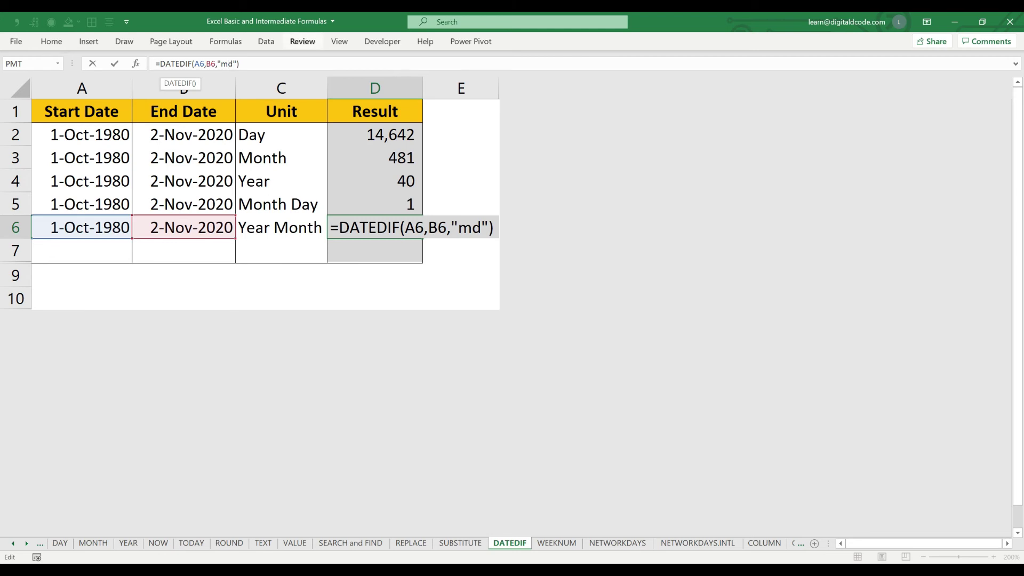
{"action": "key", "text": "Delete"}
{"action": "key", "text": "Return"}
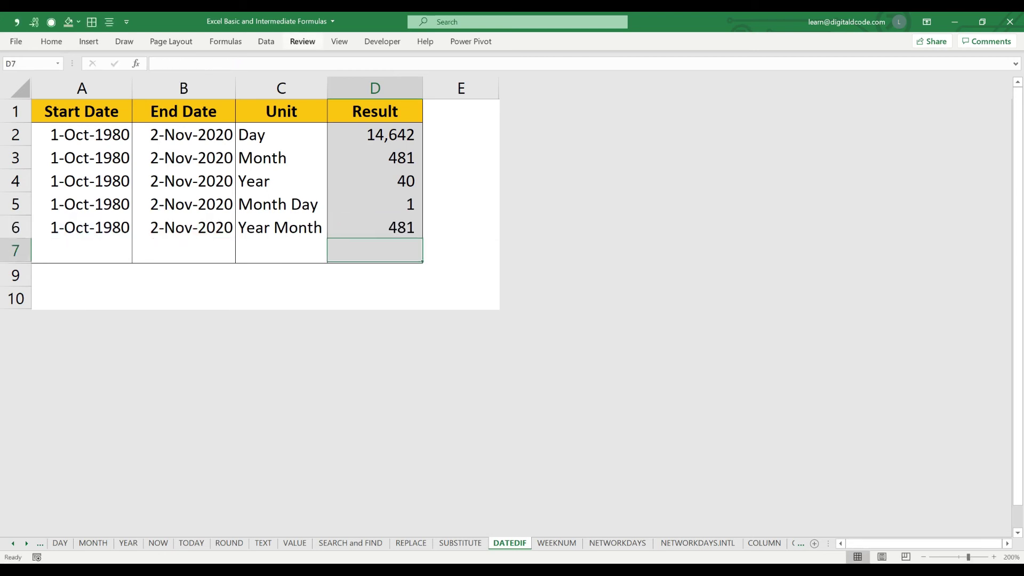
Check the formula and result in D6 against the start and end dates in row 6.
{"action": "key", "text": "Up"}
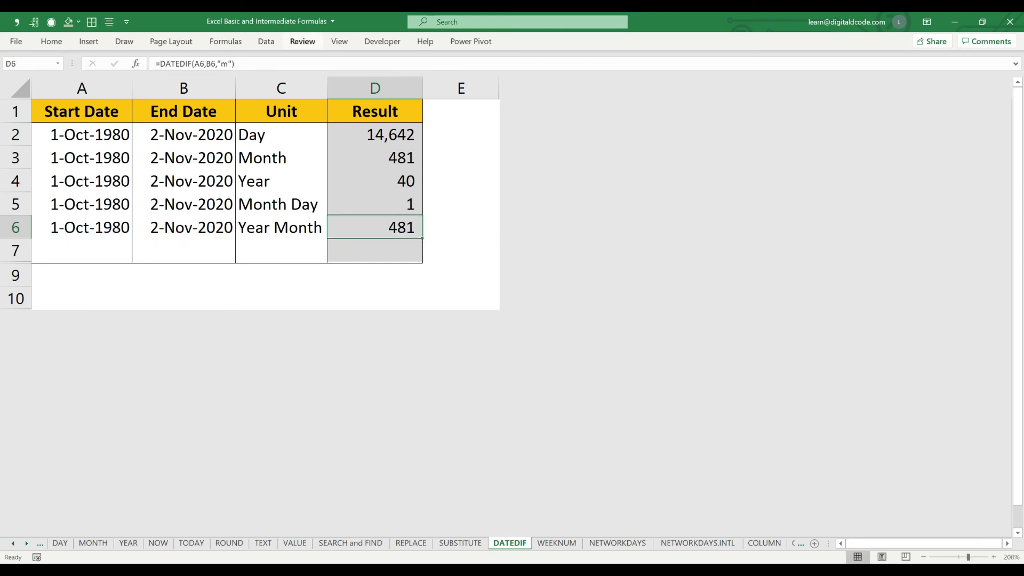
{"action": "key", "text": "Up"}
{"action": "key", "text": "Down"}
{"action": "left_click", "coordinate": [81, 228]}
{"action": "key", "text": "Right"}
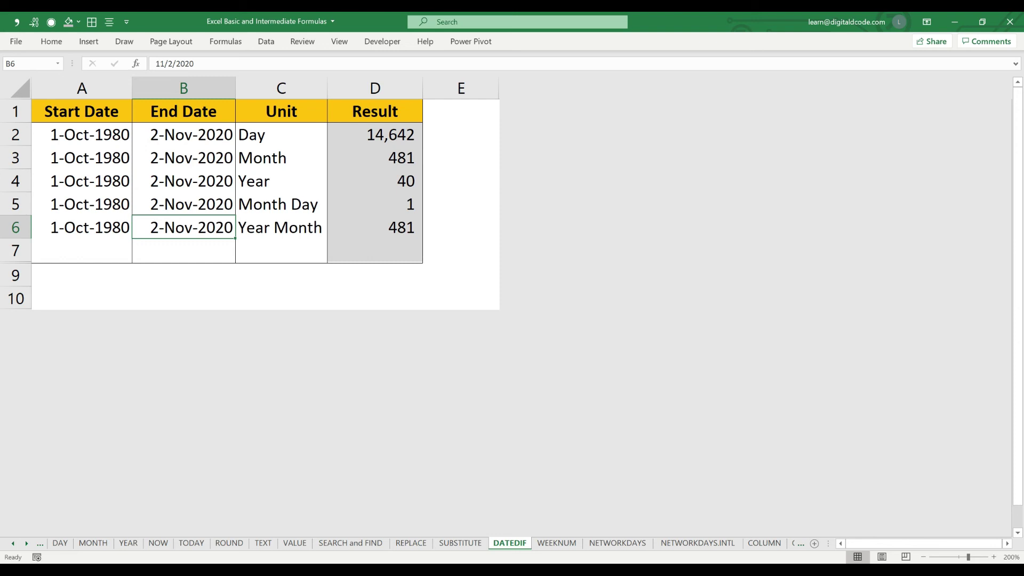
{"action": "key", "text": "Right"}
{"action": "key", "text": "Right"}
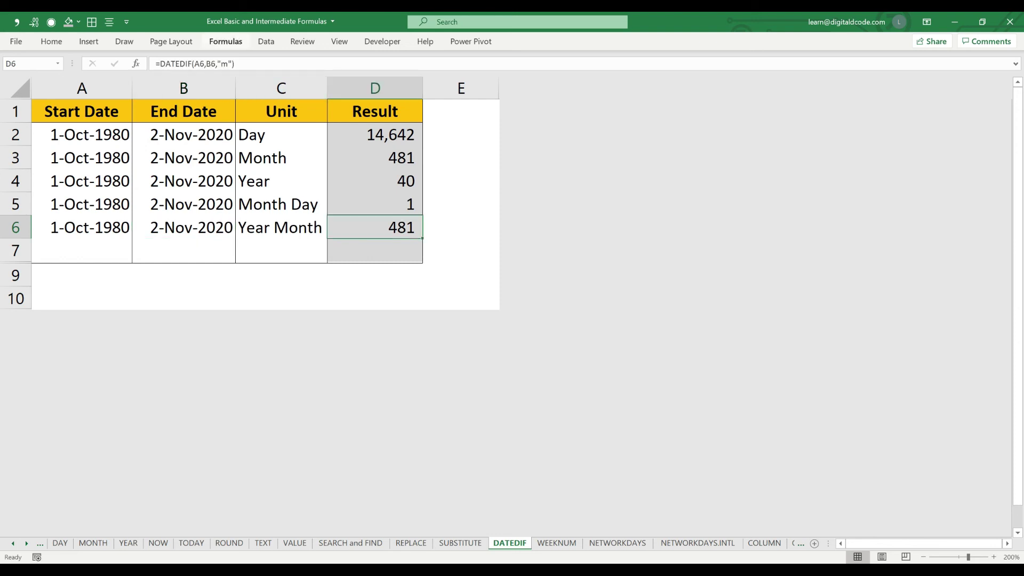
Change the unit argument of the DATEDIF formula in D6 to "Ym" for the Year Month row.
{"action": "key", "text": "F2"}
{"action": "key", "text": "Left"}
{"action": "key", "text": "Left"}
{"action": "key", "text": "Left"}
{"action": "type", "text": "Y"}
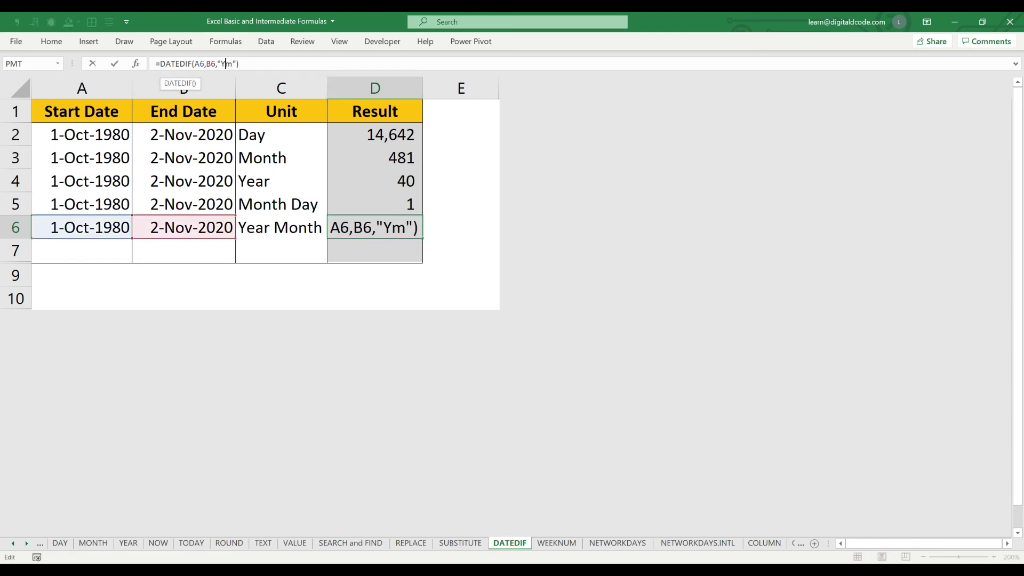
{"action": "key", "text": "Return"}
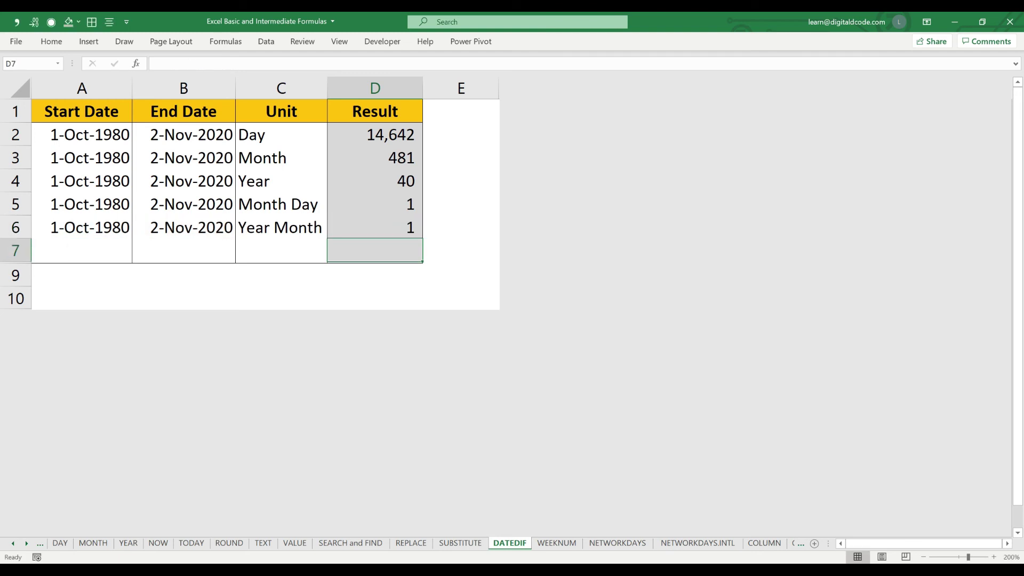
Review the dates in row 6 and the Year, Month Day and Year Month formulas in D4 through D6.
{"action": "key", "text": "Up"}
{"action": "key", "text": "ctrl+Left"}
{"action": "key", "text": "Right"}
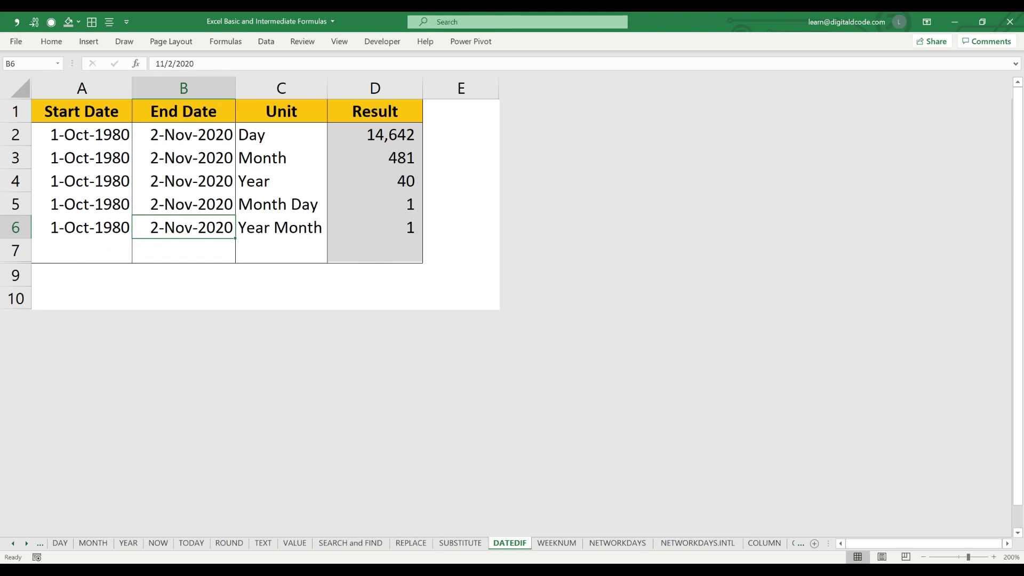
{"action": "left_click", "coordinate": [374, 181]}
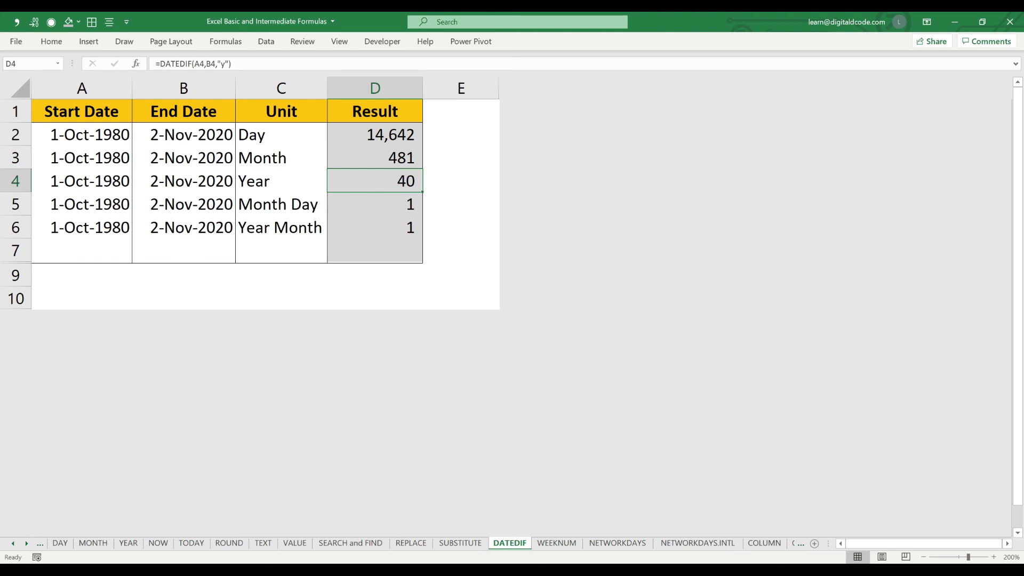
{"action": "left_click", "coordinate": [375, 204]}
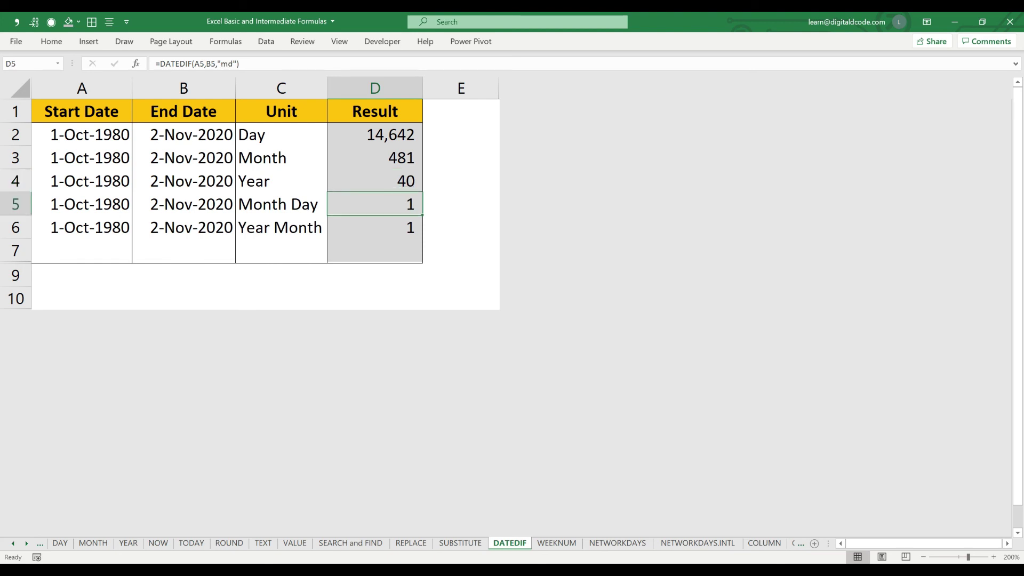
{"action": "left_click", "coordinate": [374, 228]}
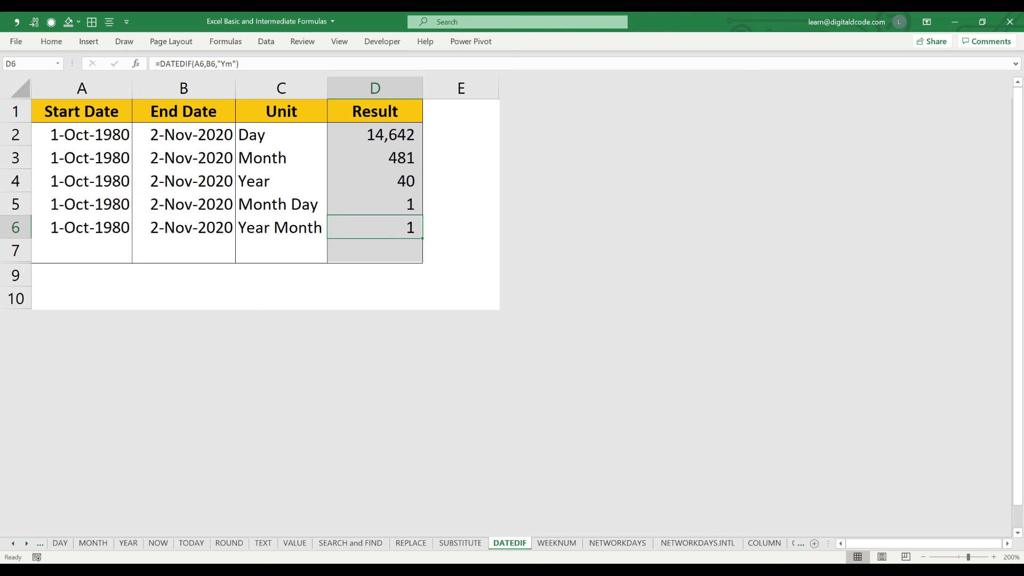
Change the end date in B6 to 12/2/2020 and check the Year Month result in D6.
{"action": "left_click", "coordinate": [183, 228]}
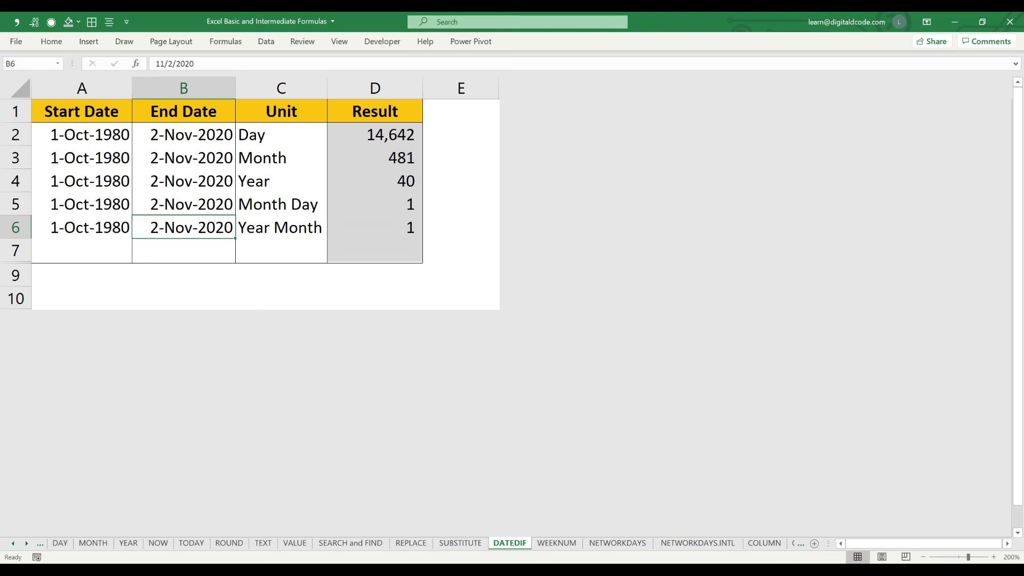
{"action": "left_click", "coordinate": [173, 64]}
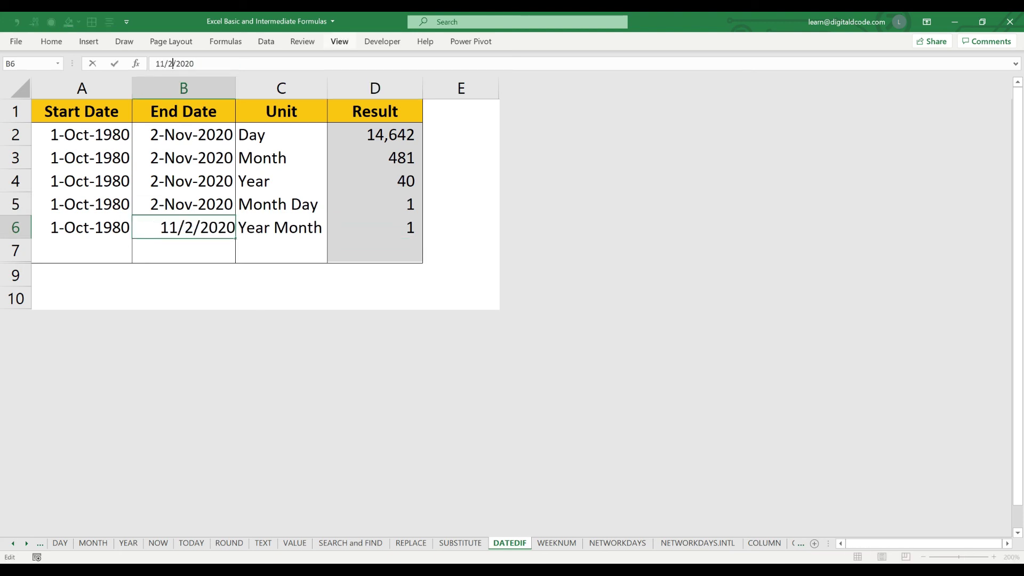
{"action": "key", "text": "Delete"}
{"action": "type", "text": "2"}
{"action": "key", "text": "Return"}
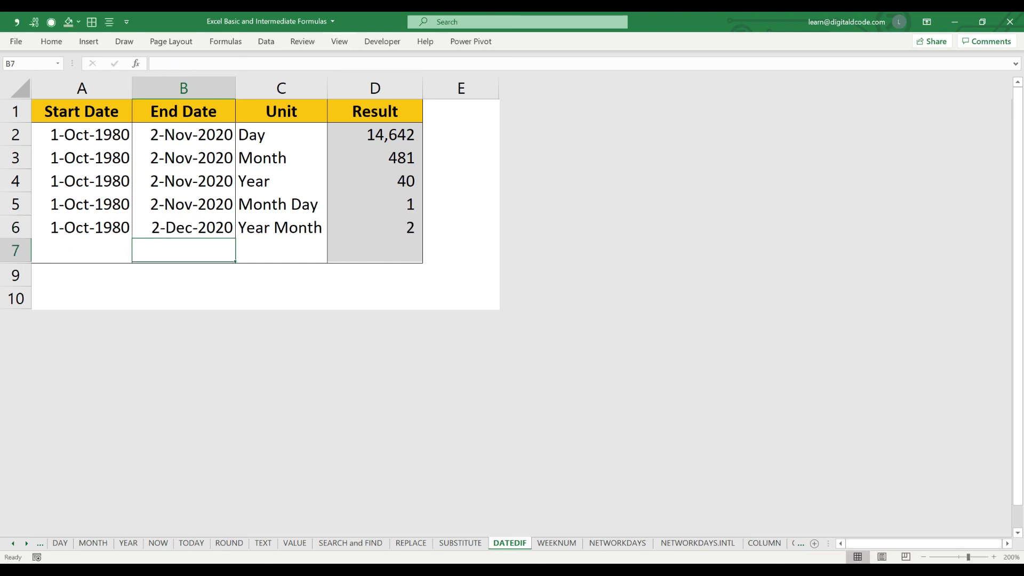
{"action": "left_click", "coordinate": [375, 227]}
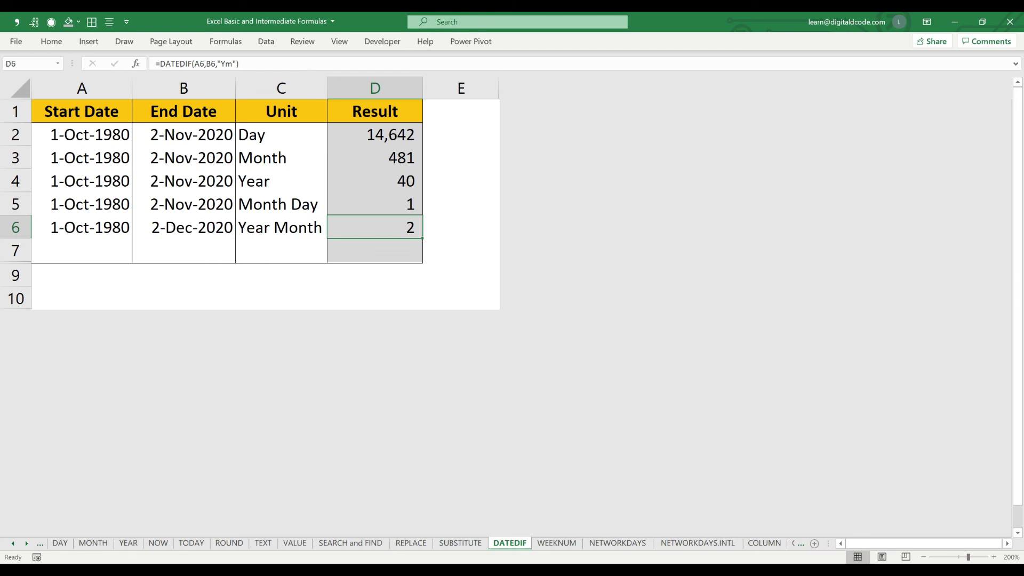
{"action": "left_click", "coordinate": [461, 134]}
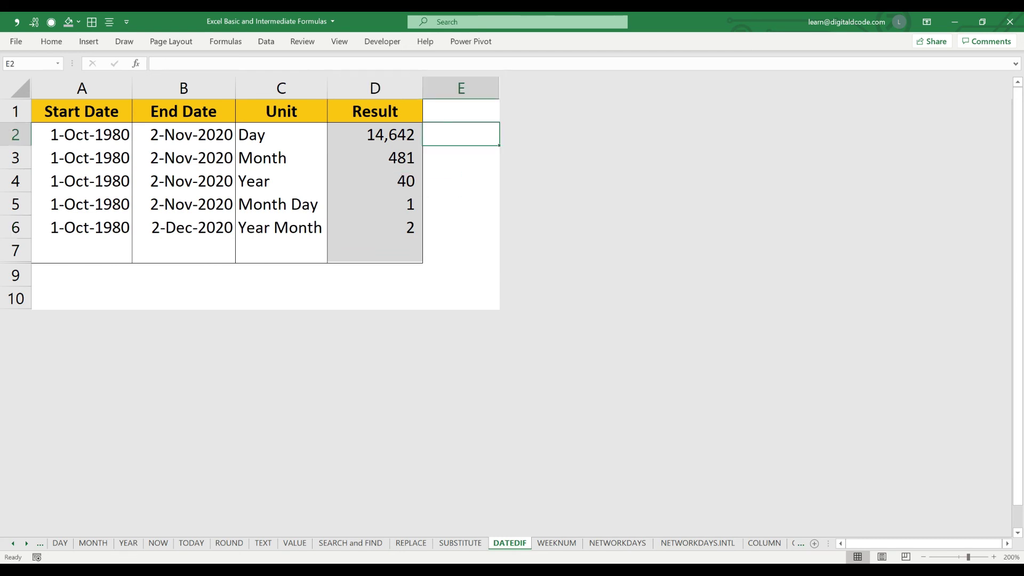